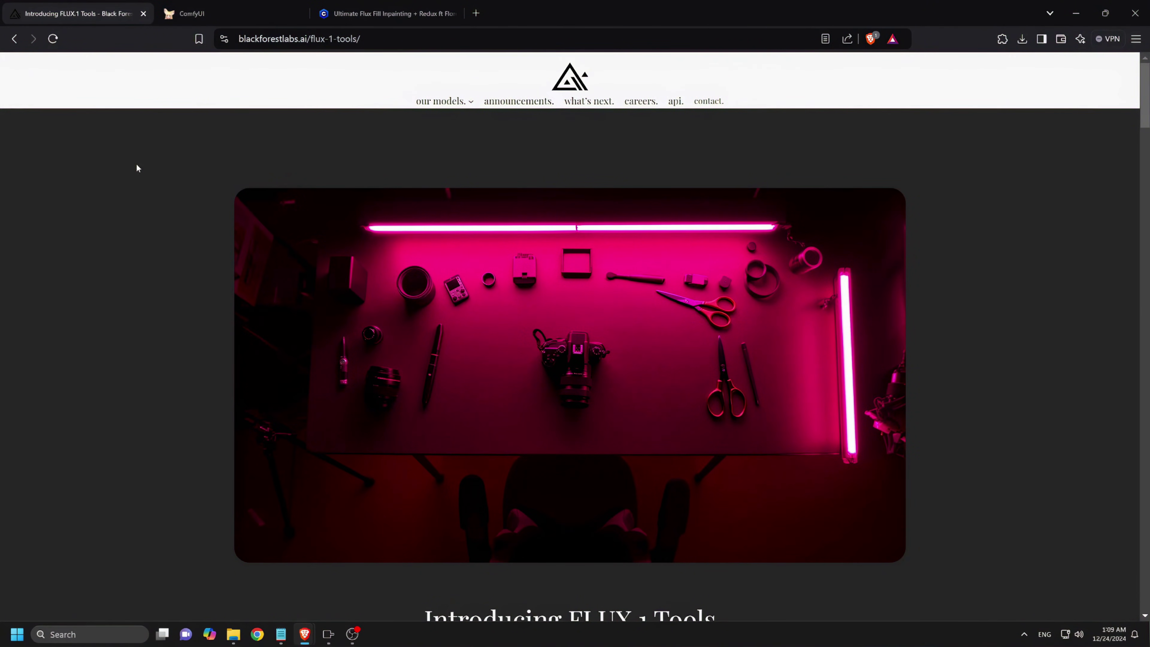
Scroll the FLUX.1 Tools announcement and highlight the 'Inpainting' section heading
scroll(142, 177, "down", 7)
scroll(145, 190, "down", 10)
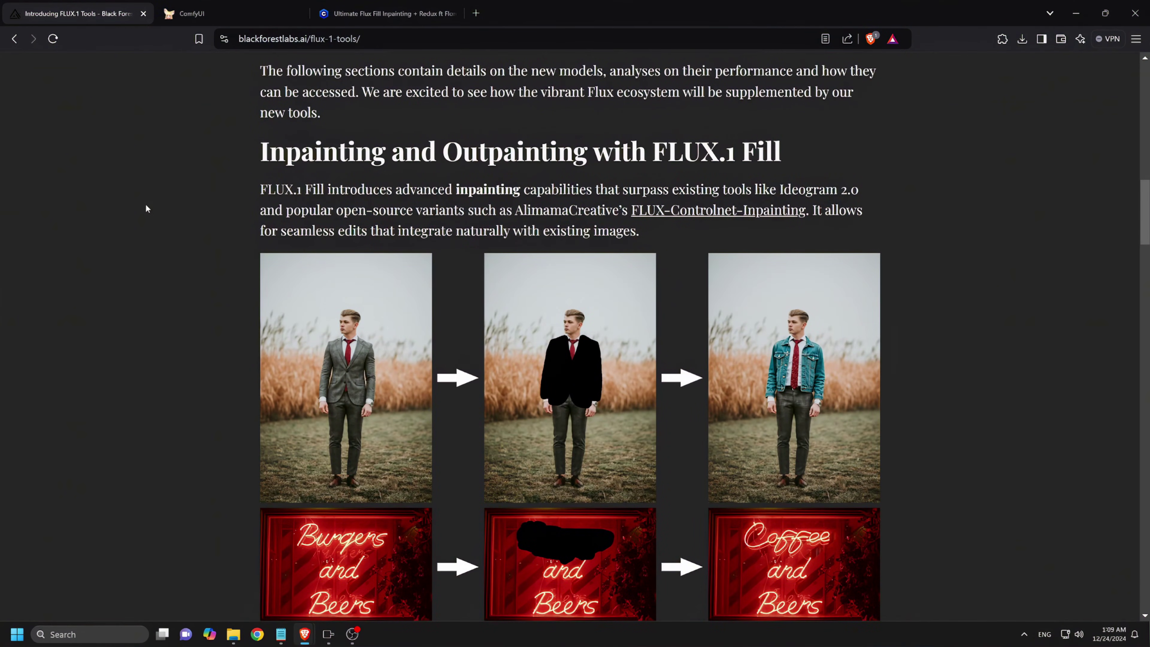
left_click_drag(294, 153, 381, 149)
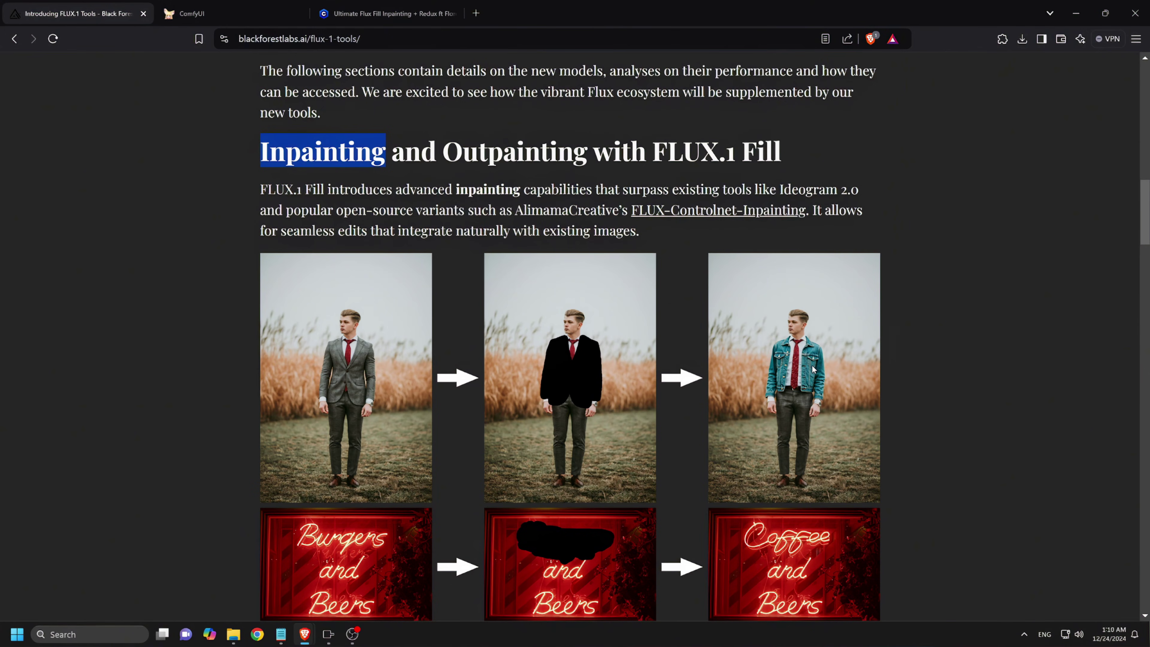
Scroll on to the Redux section and highlight the 'Redux' heading
scroll(812, 369, "down", 5)
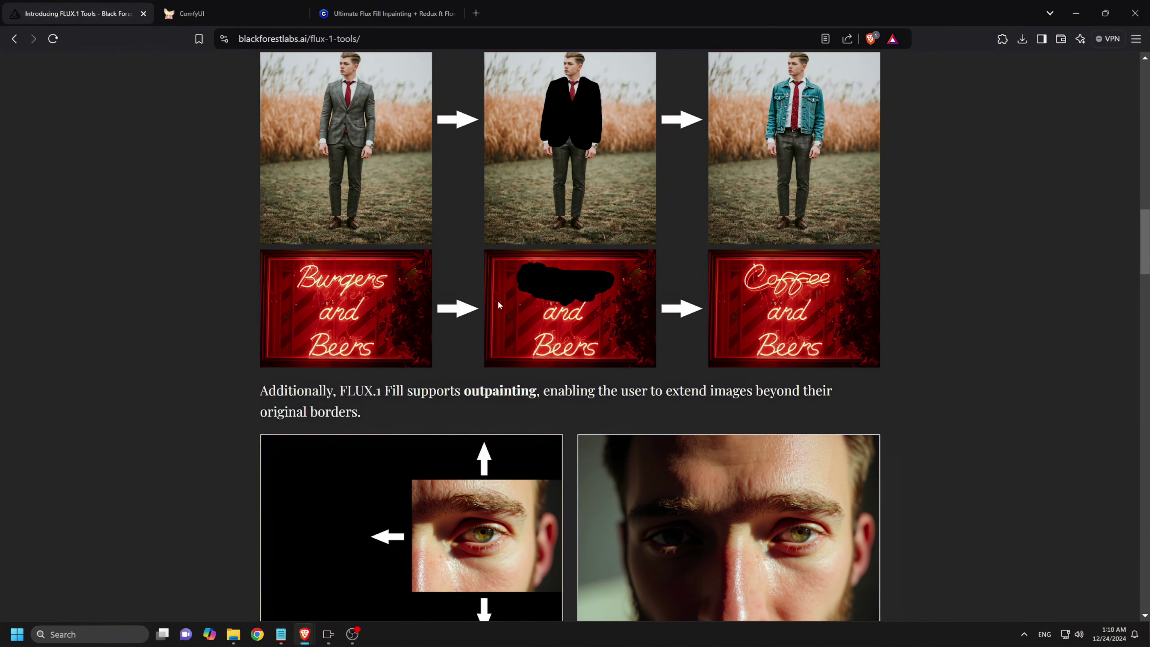
scroll(213, 349, "down", 20)
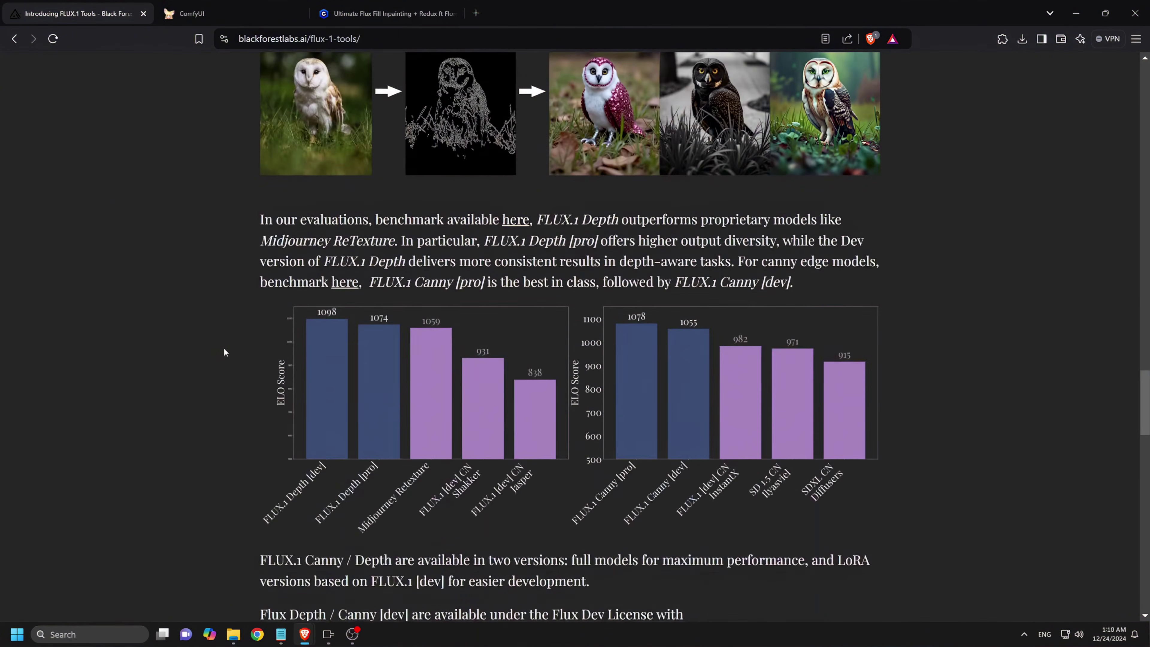
scroll(224, 347, "down", 14)
scroll(233, 331, "up", 2)
left_click_drag(771, 183, 842, 181)
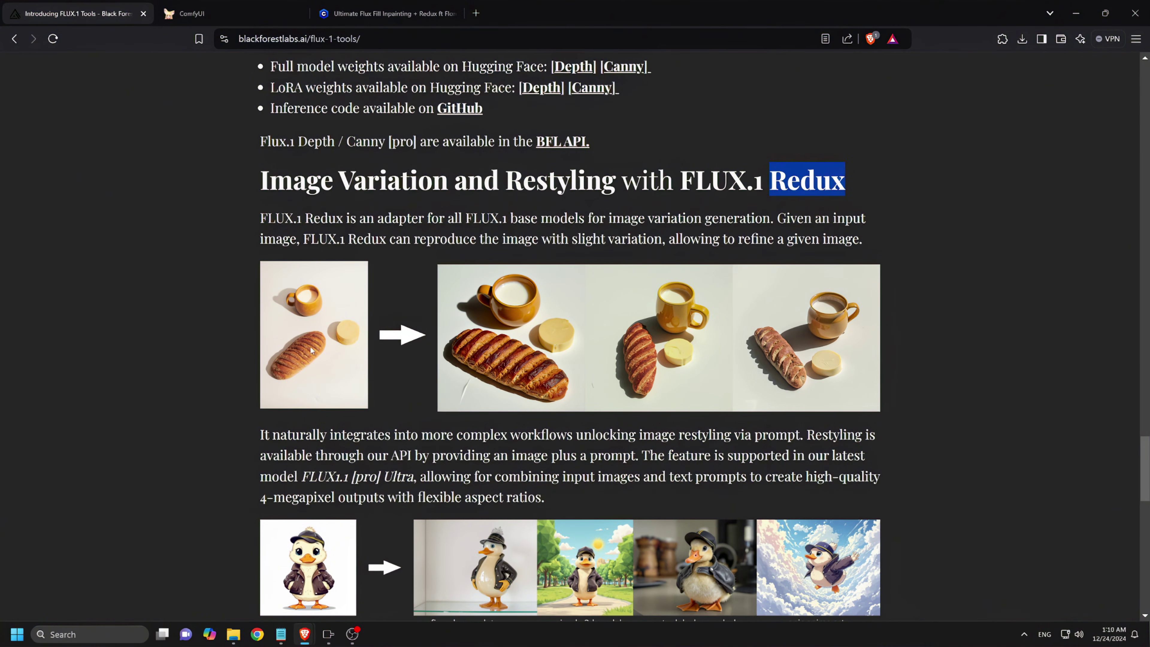
Read through the rest of the page, then go back to the ComfyUI workflow
scroll(827, 351, "down", 5)
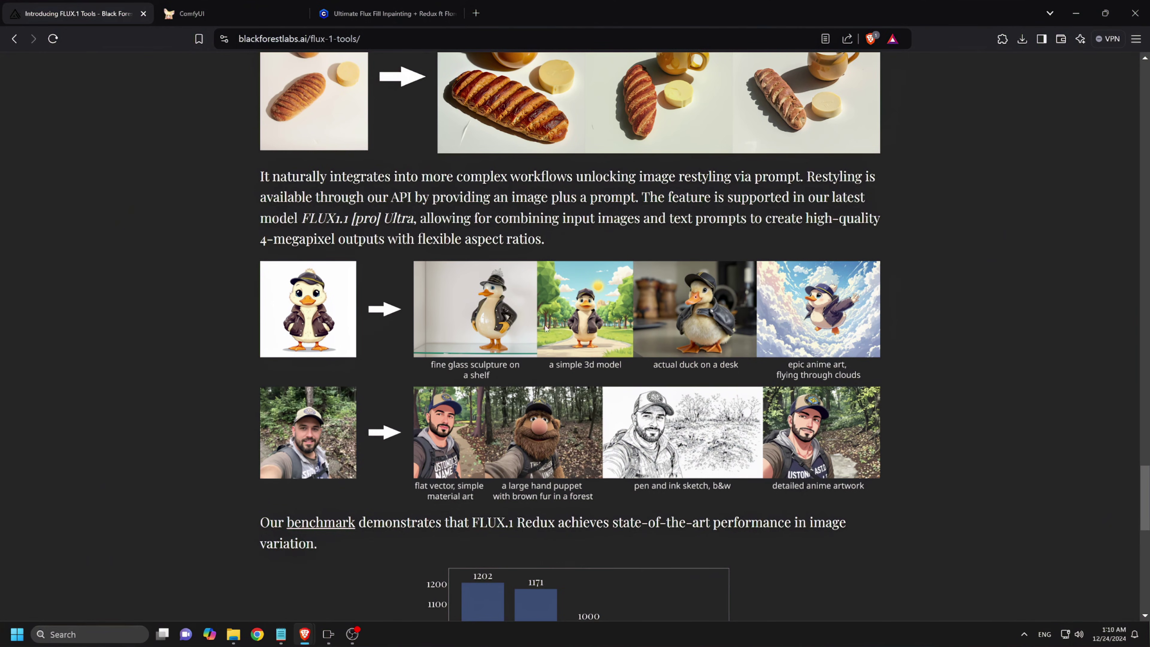
scroll(829, 339, "down", 6)
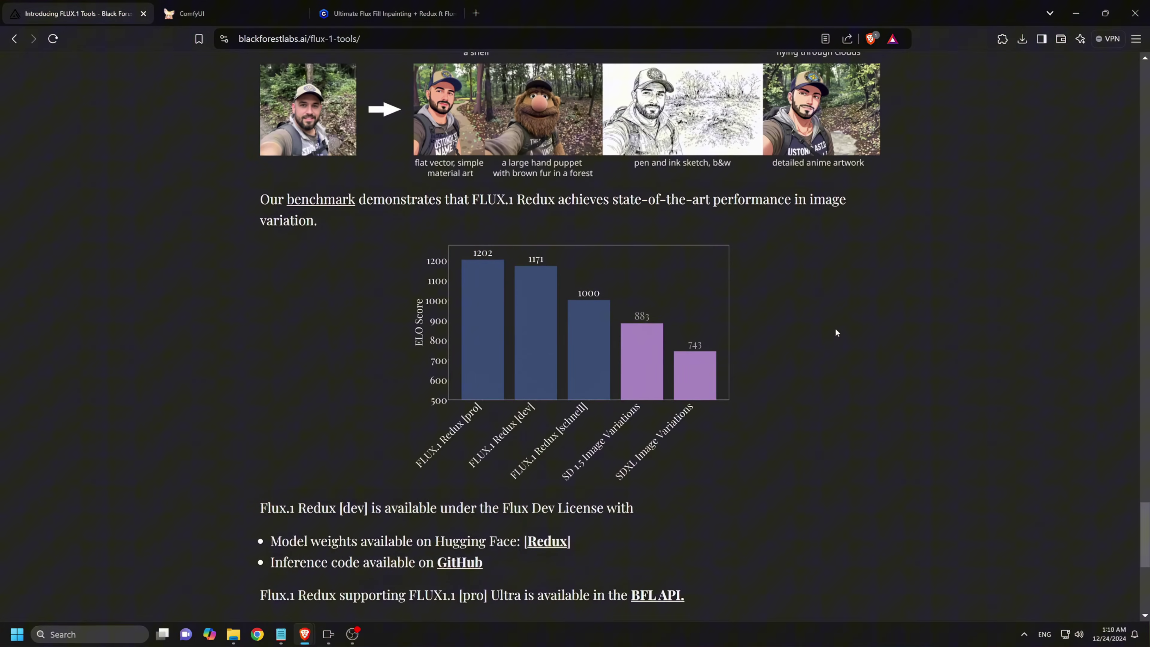
scroll(846, 330, "down", 7)
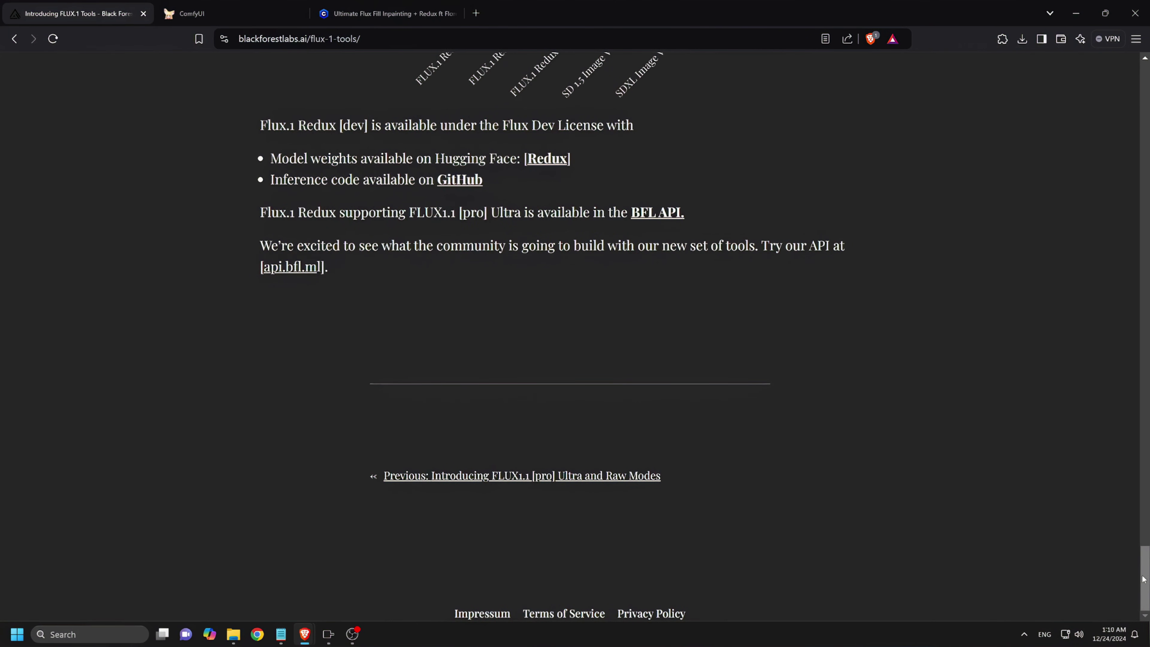
left_click_drag(1144, 582, 1126, 94)
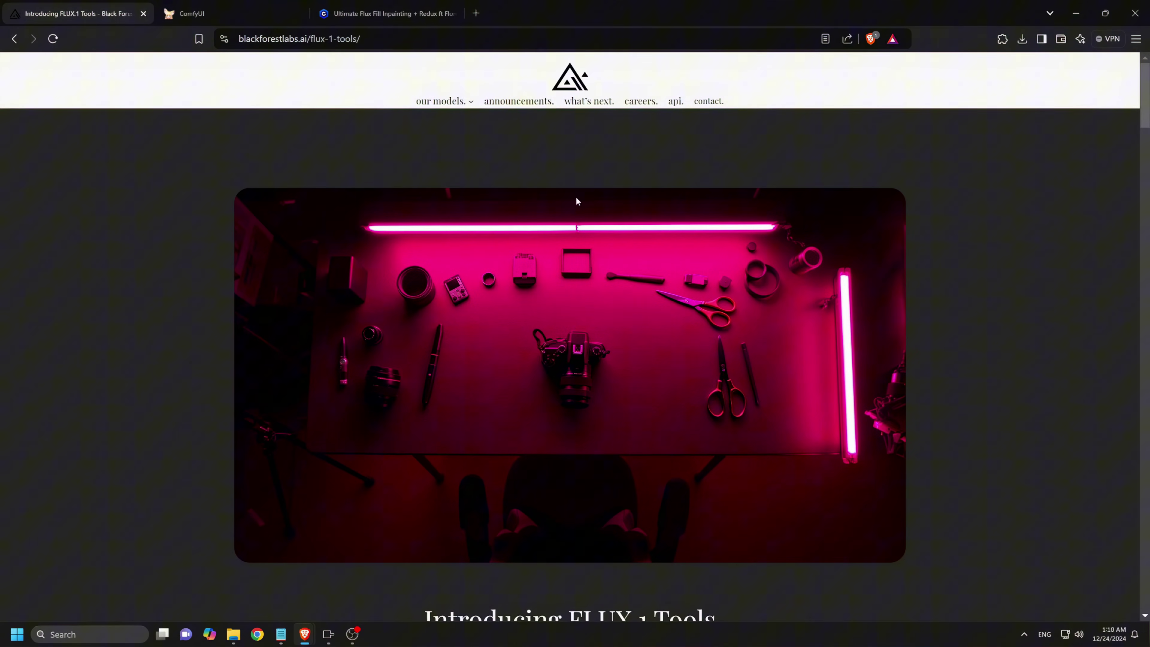
left_click(252, 13)
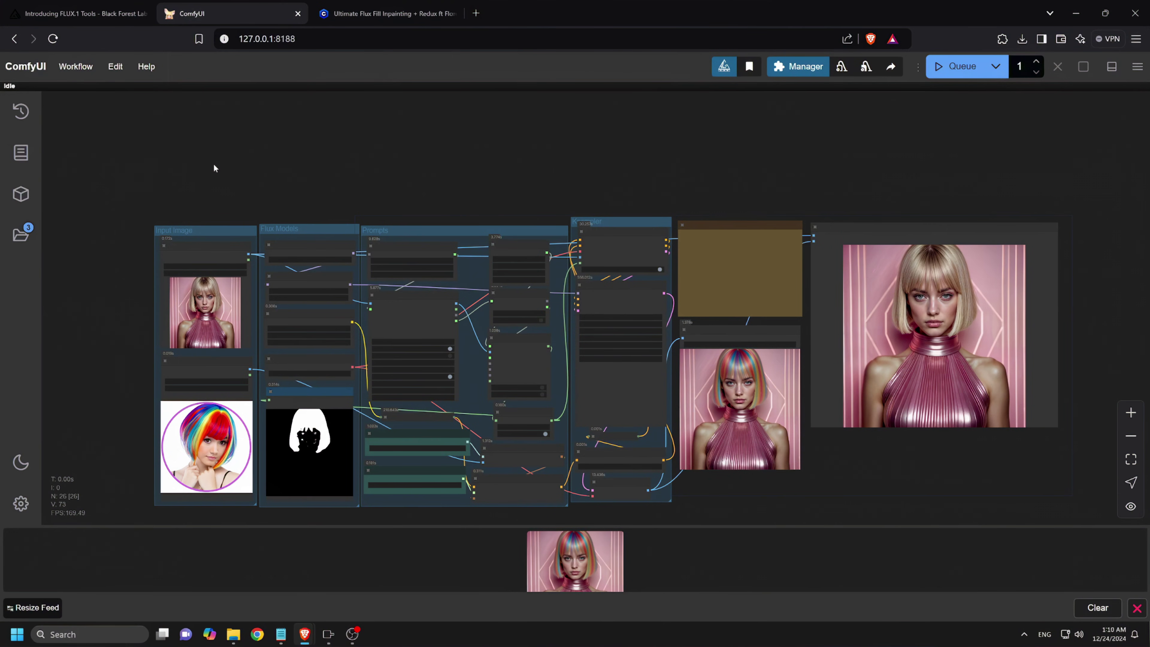
Zoom and pan over the Flux Fill graph: input portrait, rainbow-hair reference, hair mask, pink-outfit result
scroll(312, 142, "up", 1)
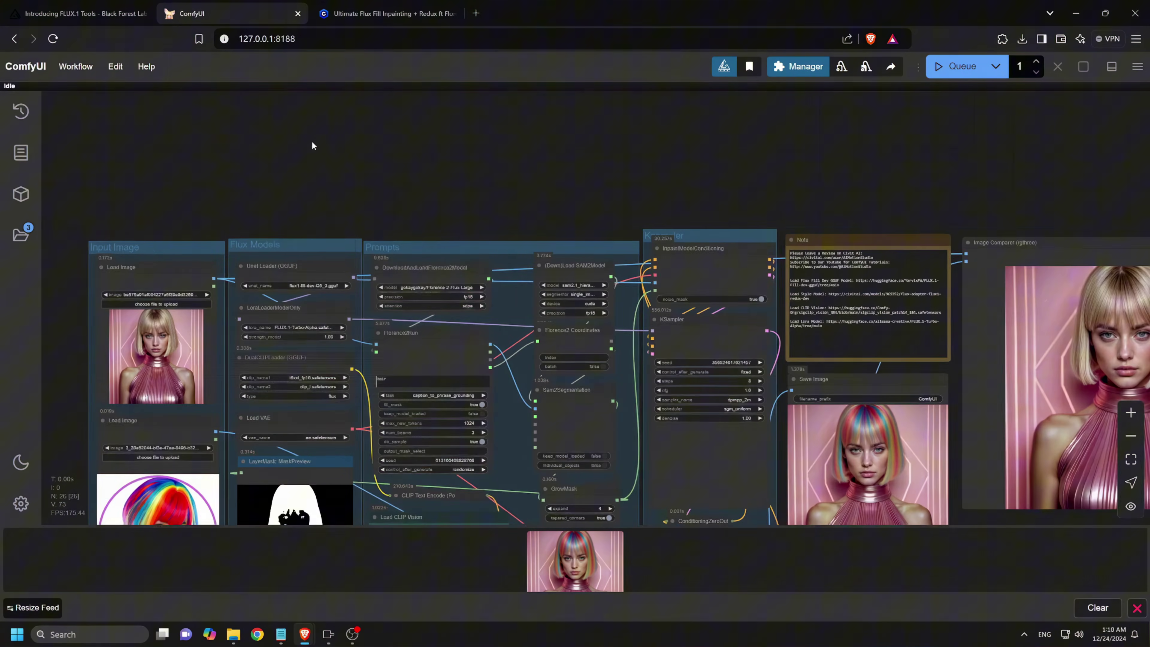
left_click_drag(310, 142, 303, 109)
scroll(319, 119, "down", 1)
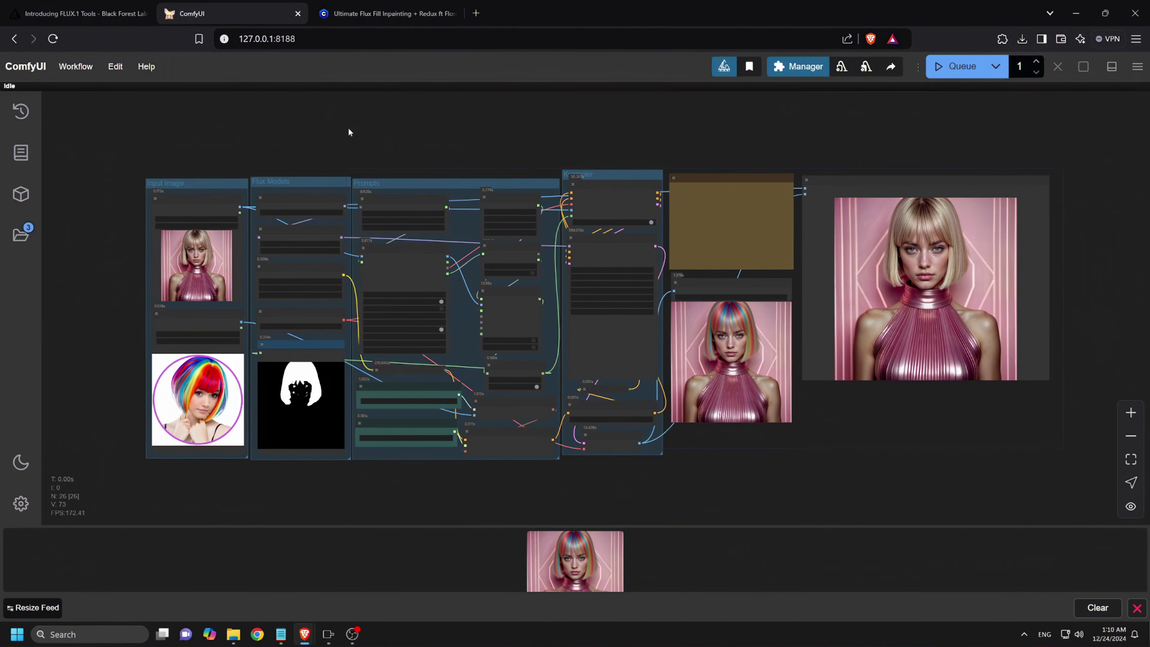
Search Civitai for 'aimotionstudio' and open the Ultimate Flux Fill Inpainting + Redux workflow page
left_click(385, 14)
left_click(495, 72)
type("aimo")
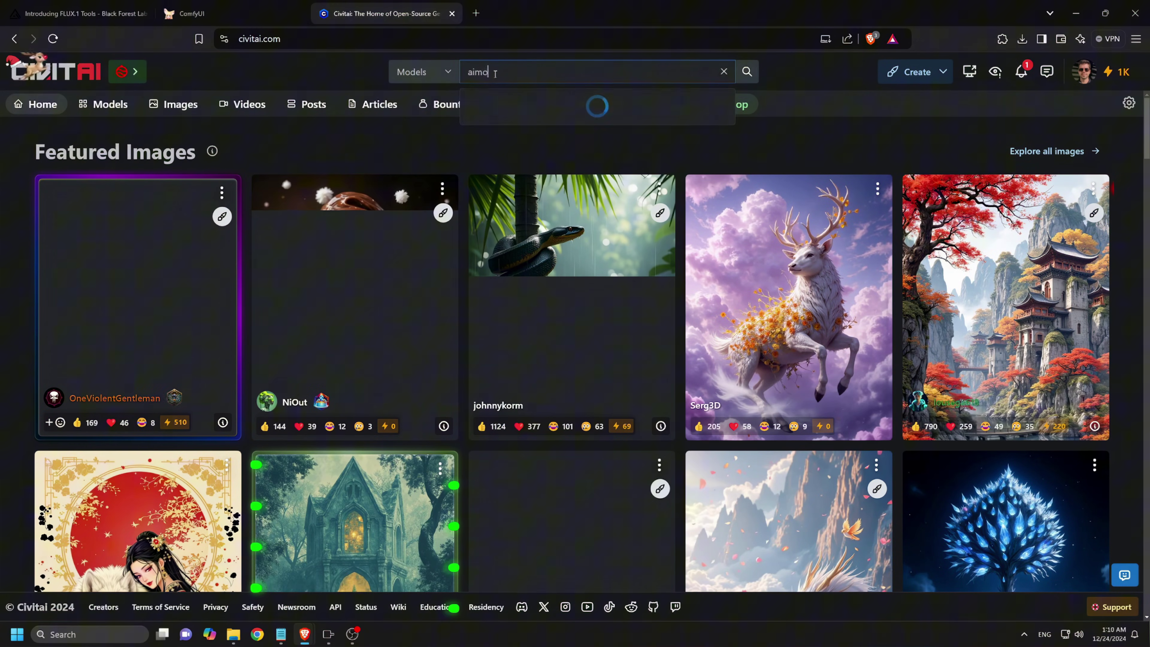
type("tionstudio")
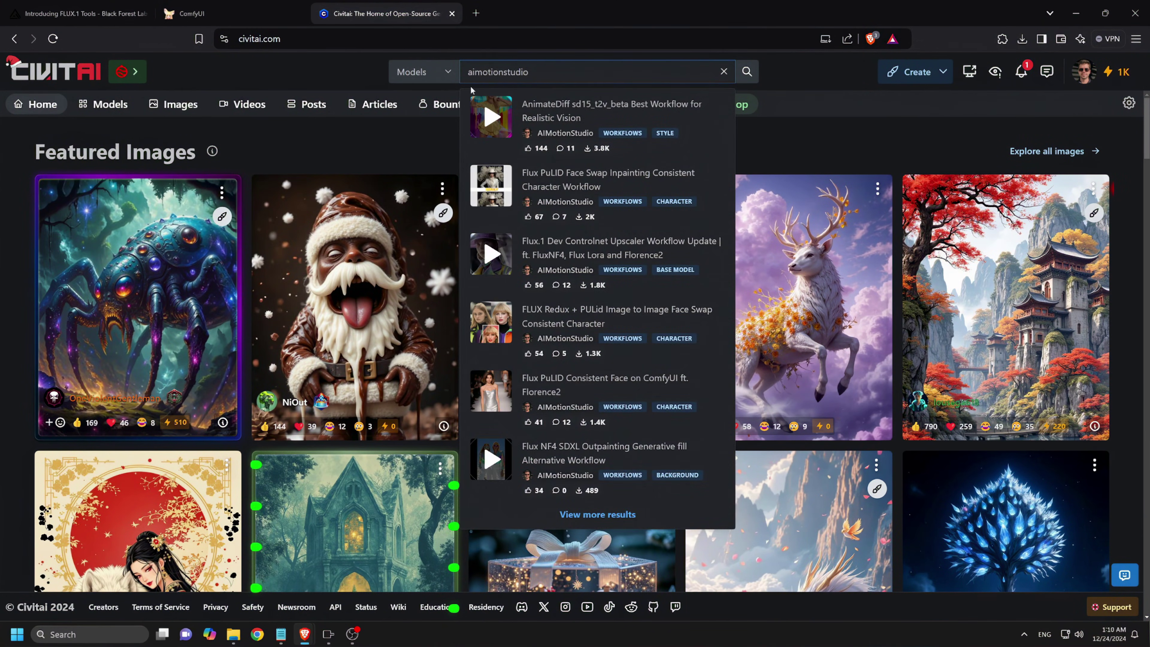
left_click(562, 512)
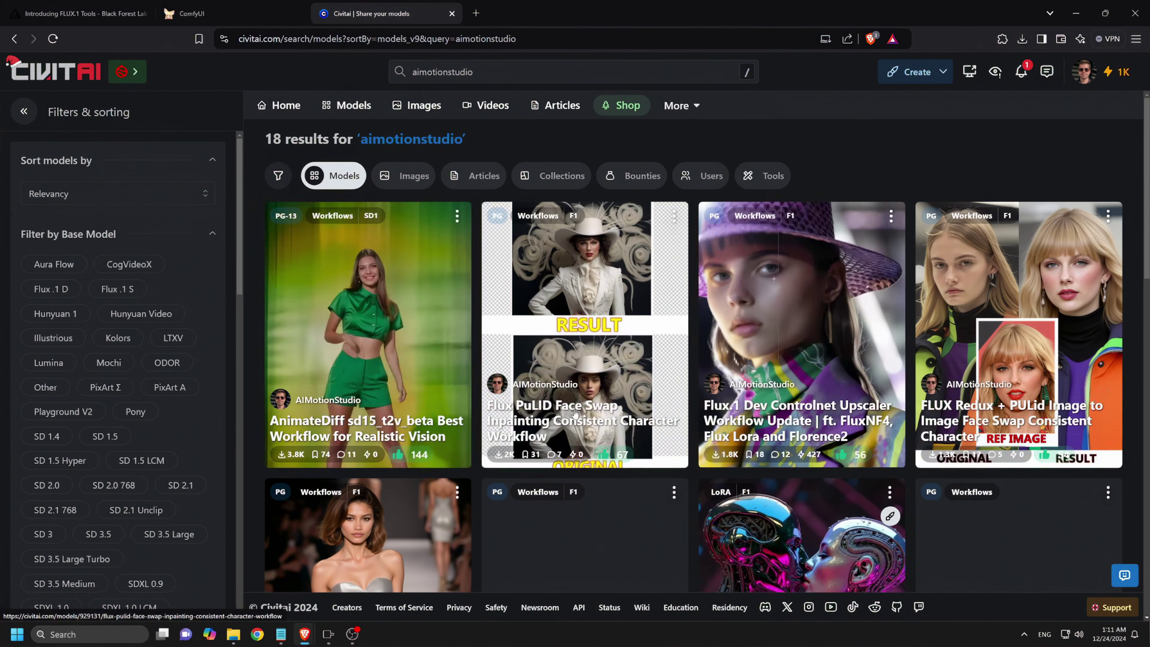
scroll(575, 413, "down", 15)
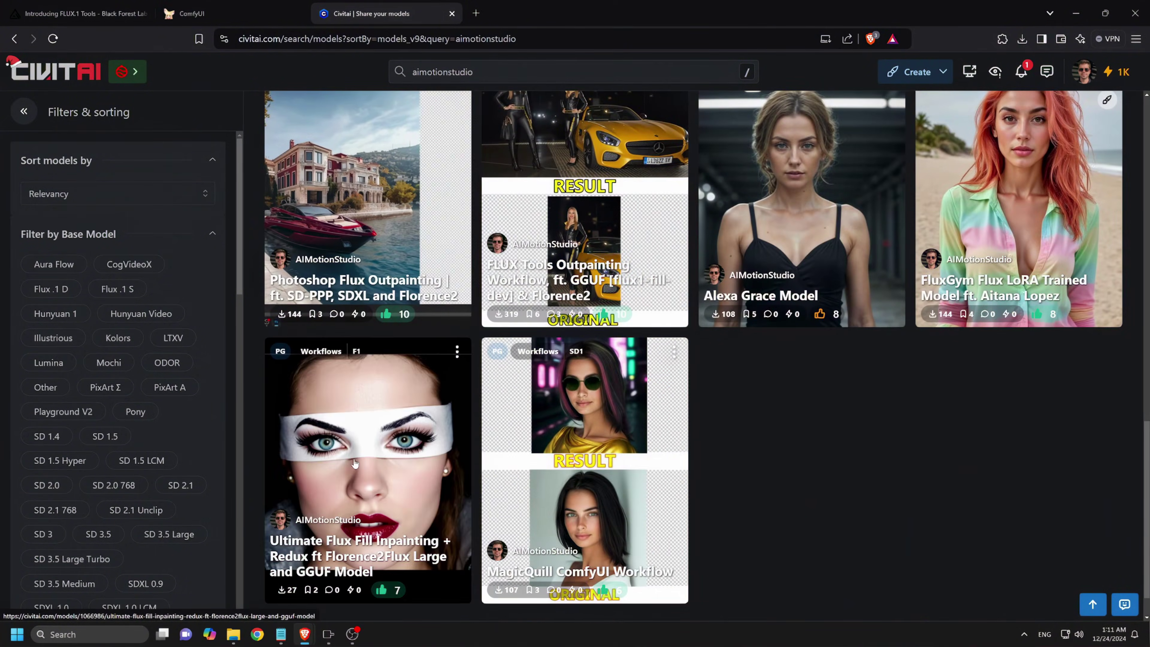
left_click(354, 463)
left_click_drag(156, 138, 228, 166)
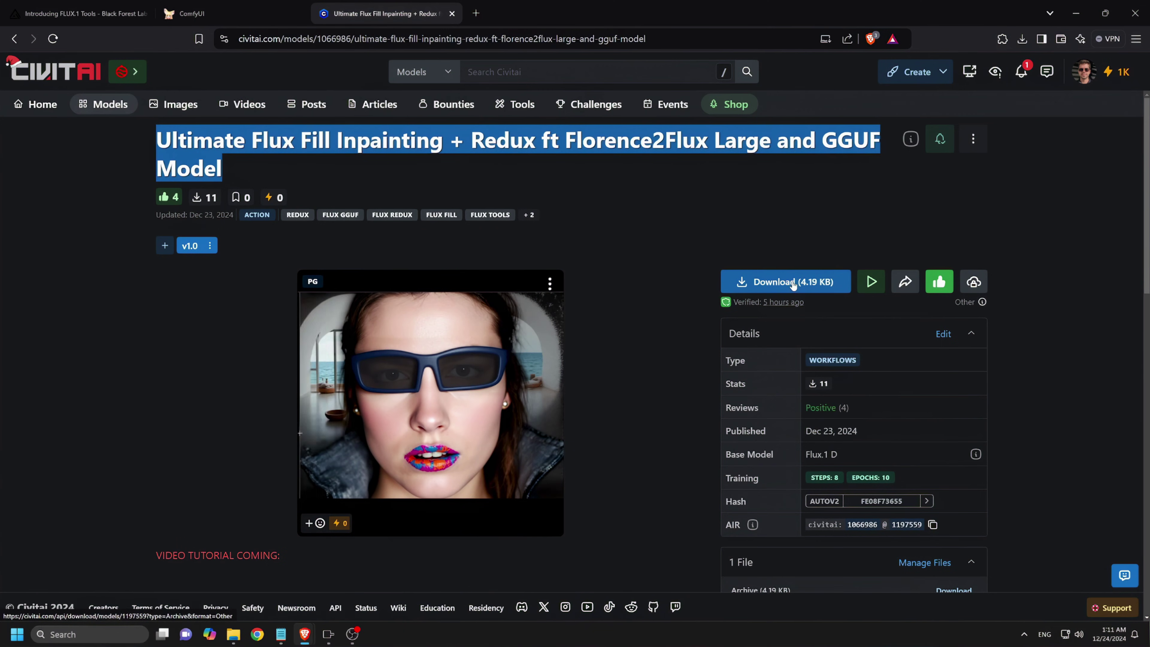
Select the Flux Fill Dev GGUF URL in the workflow note and open its Hugging Face unet folder
key("ctrl+shift+Tab")
scroll(841, 271, "up", 5)
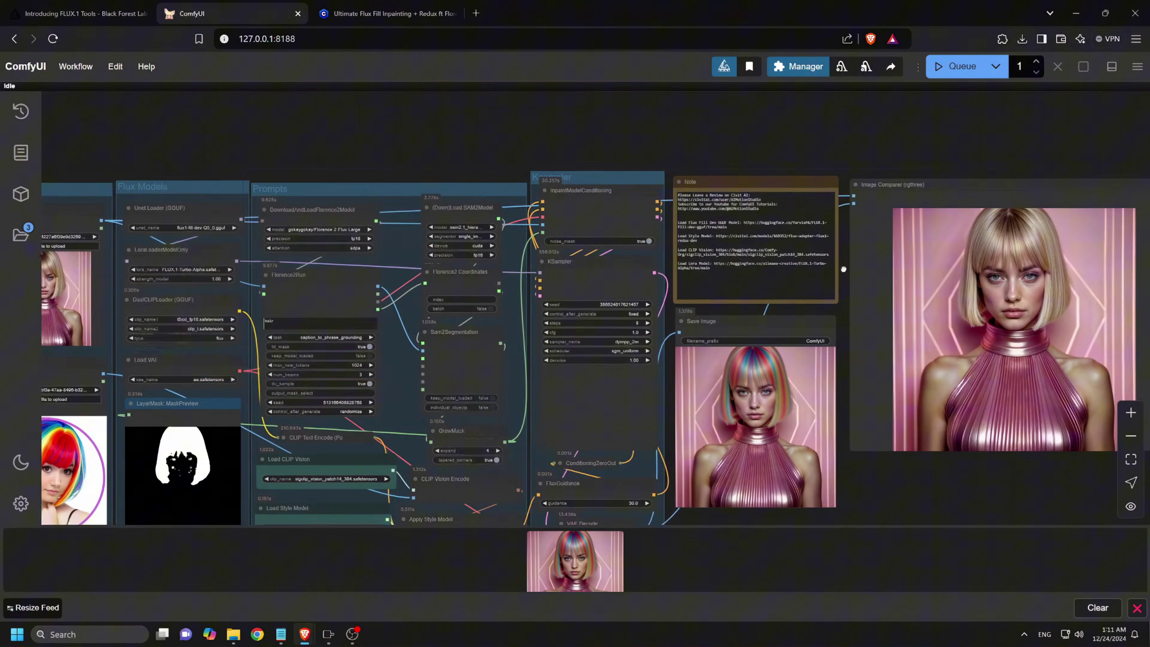
scroll(841, 269, "up", 3)
left_click_drag(421, 234, 546, 245)
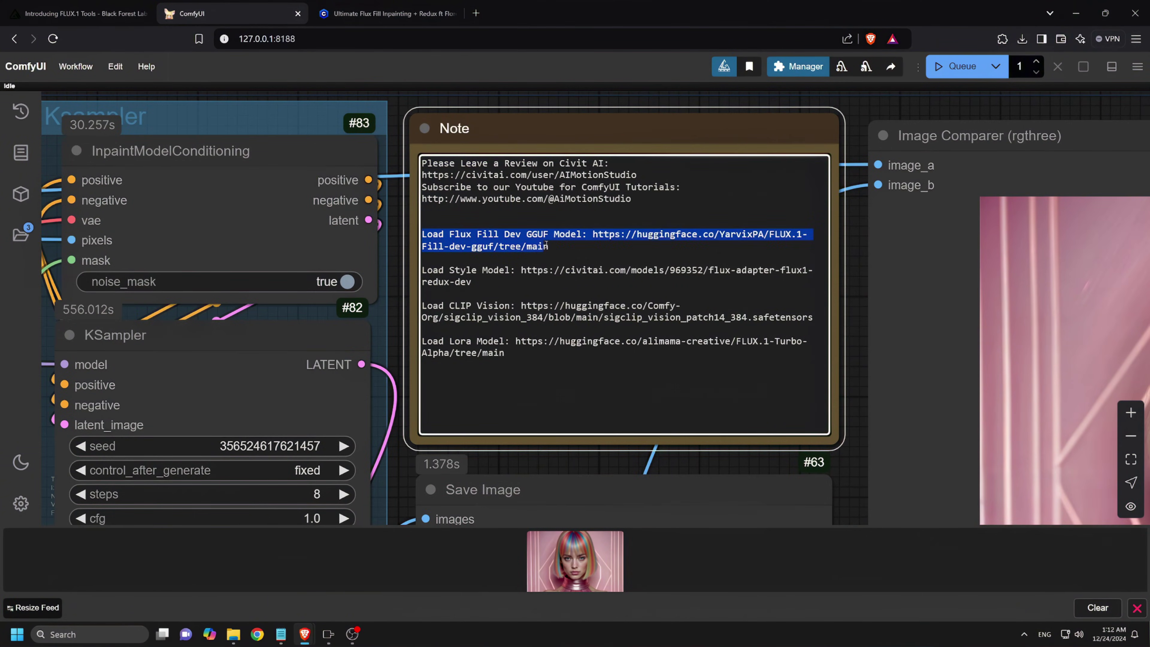
left_click(592, 234)
key("shift+Down")
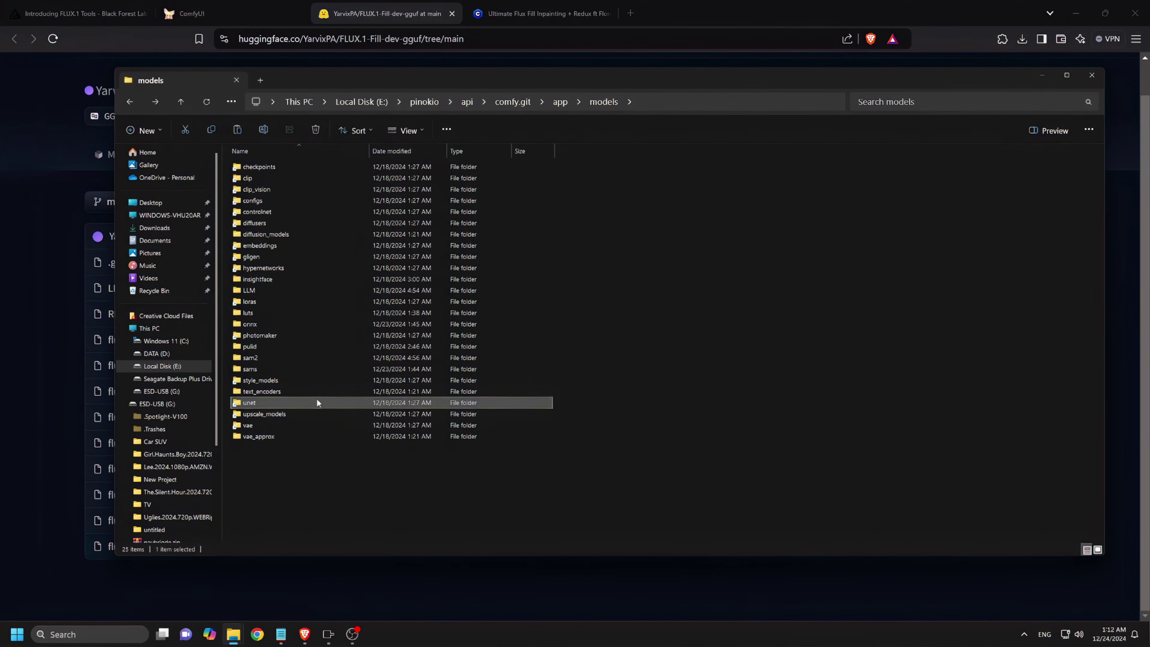
double_click(316, 398)
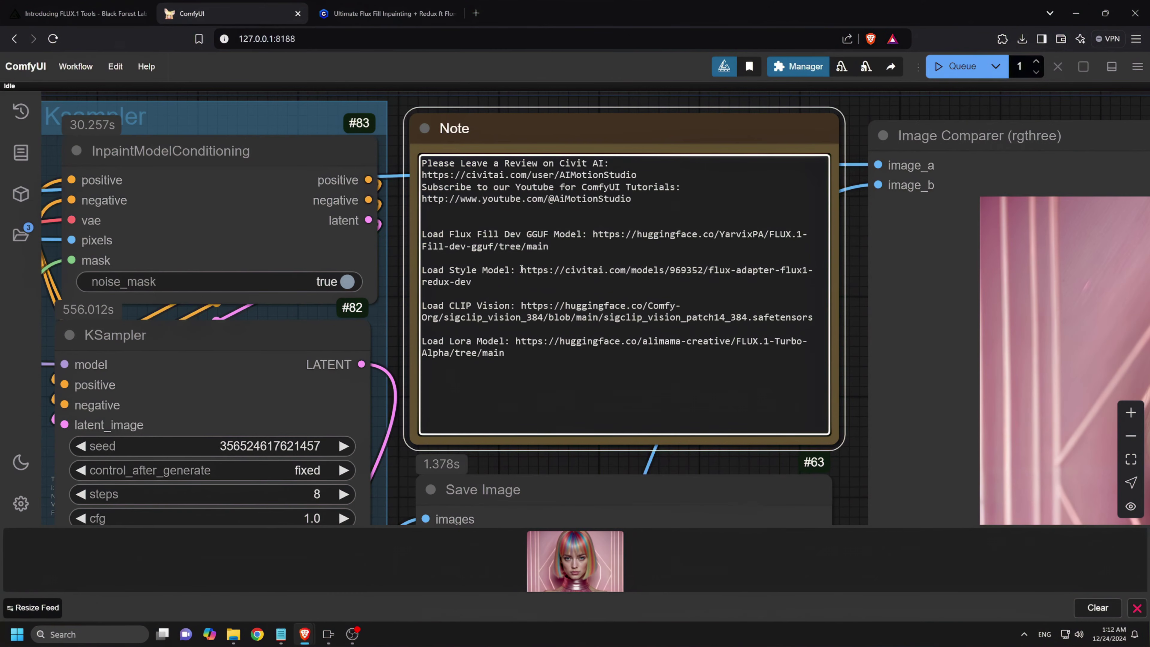
Select the Style Model, CLIP Vision and Lora model URLs in the note
left_click_drag(521, 269, 471, 282)
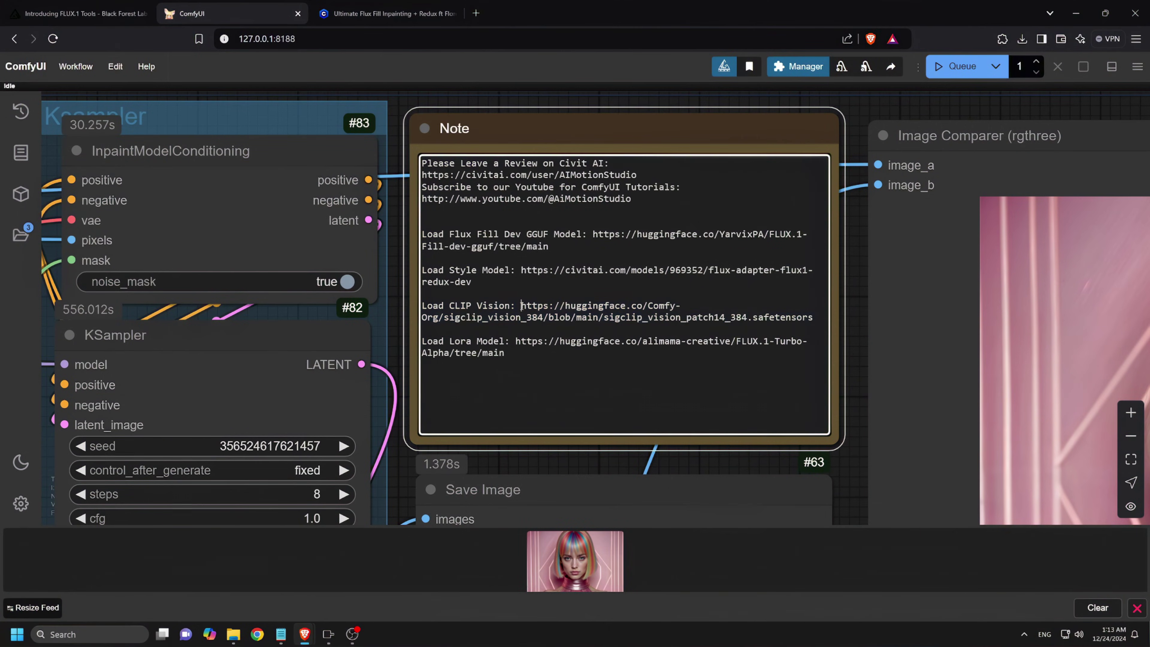
left_click_drag(521, 305, 812, 317)
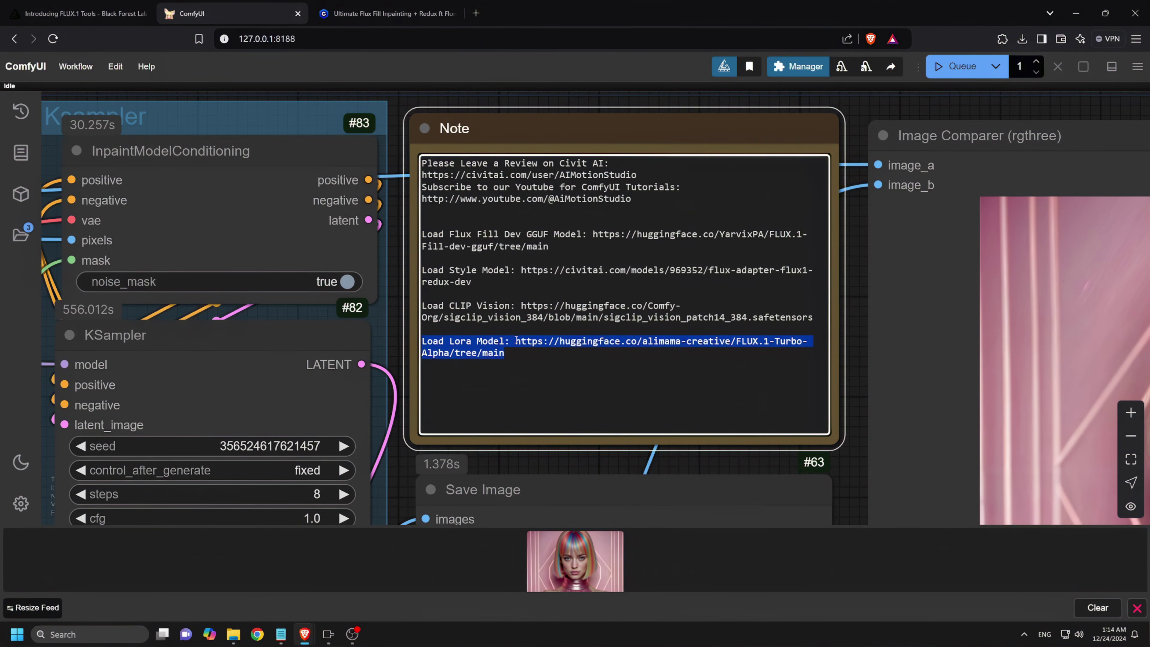
left_click_drag(516, 341, 524, 354)
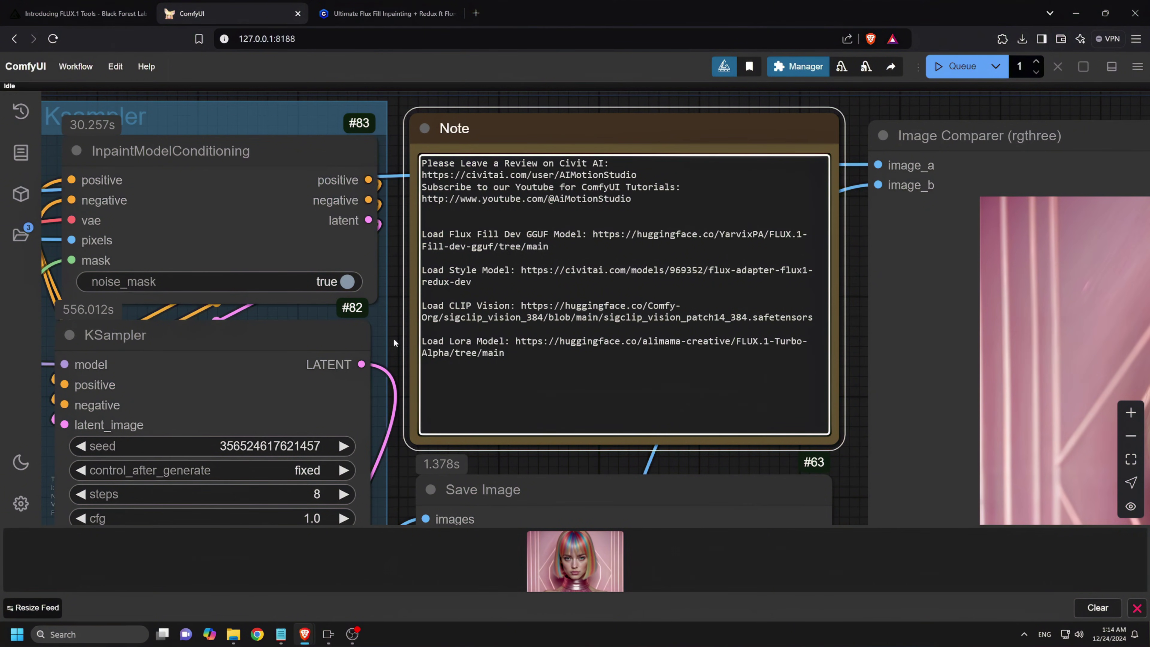
Zoom out to bring the whole inpainting workflow back into view
scroll(397, 342, "down", 5)
scroll(418, 188, "down", 5)
scroll(418, 187, "down", 1)
left_click_drag(418, 187, 575, 154)
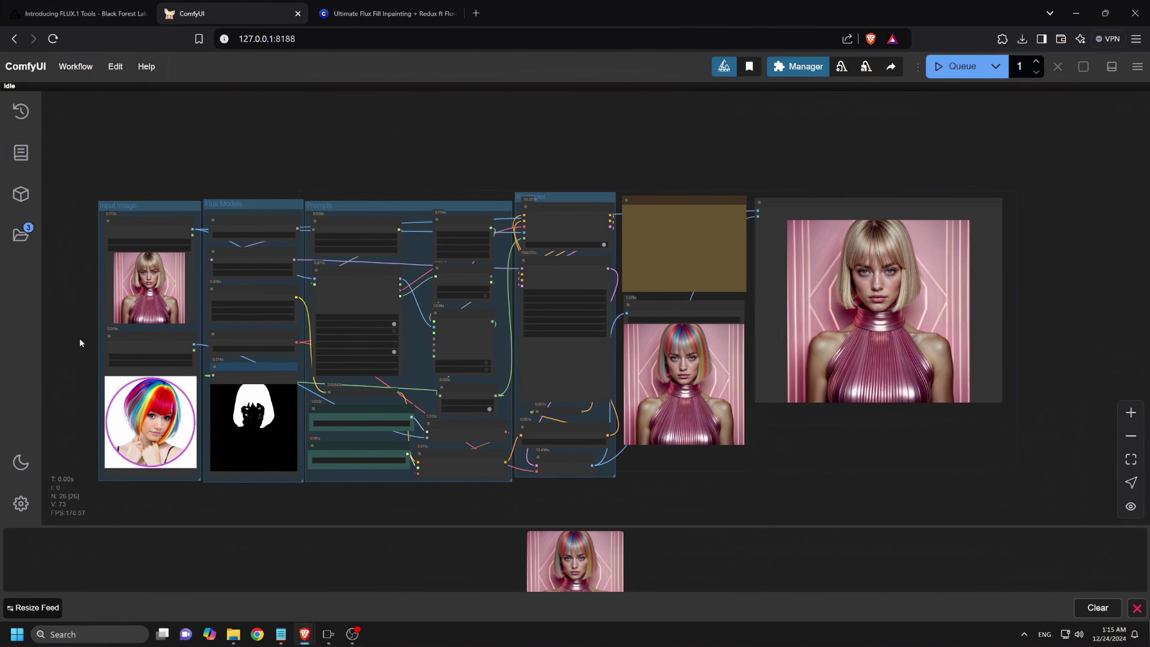
scroll(940, 275, "up", 2)
scroll(939, 275, "up", 4)
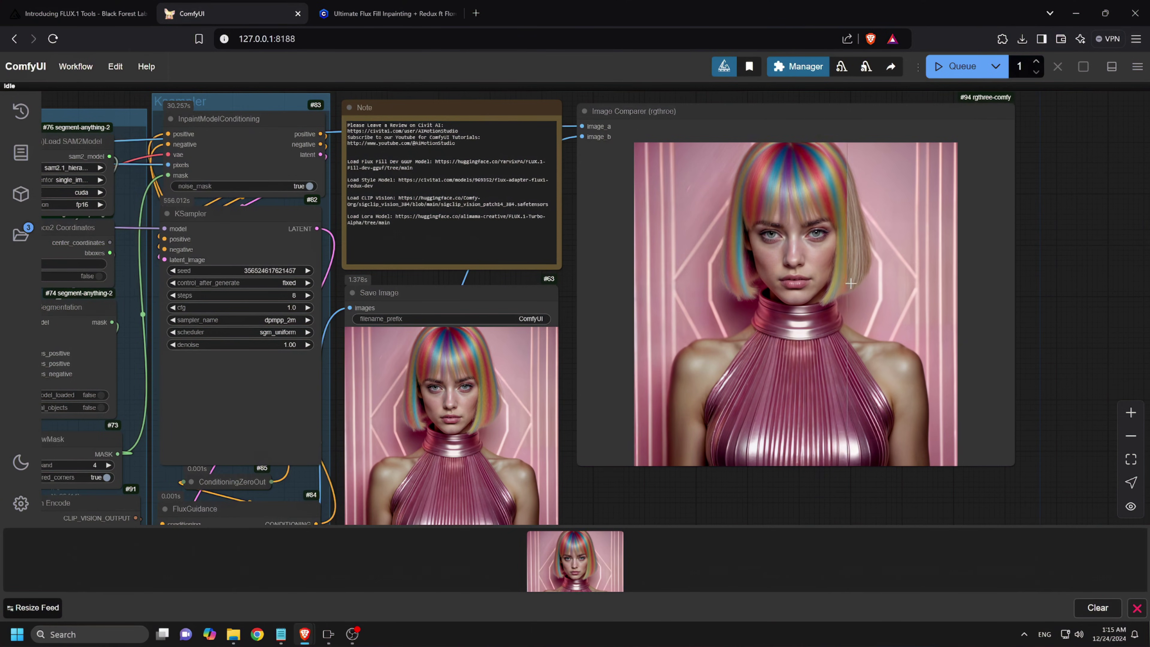
scroll(974, 356, "down", 6)
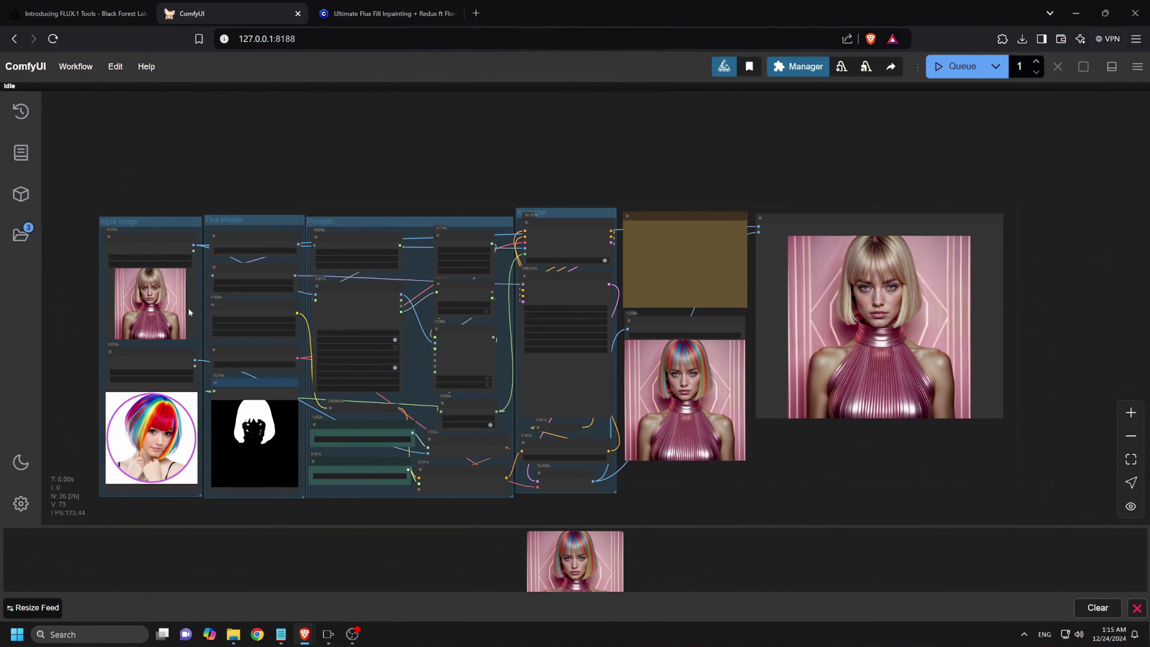
left_click_drag(81, 320, 452, 275)
scroll(452, 275, "up", 5)
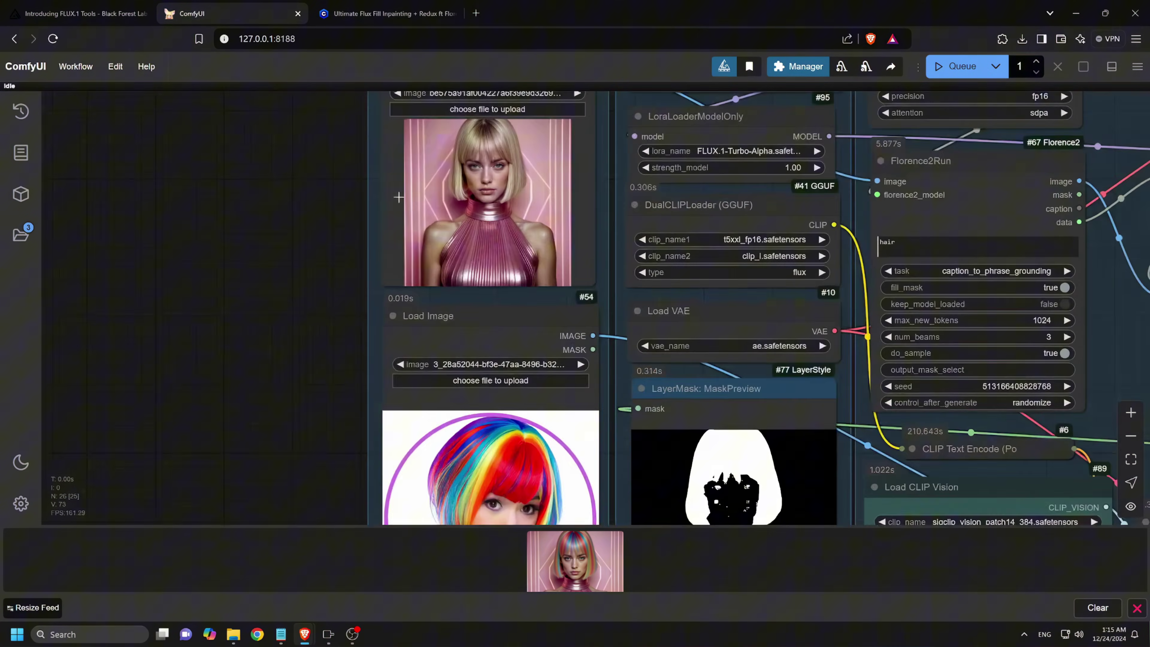
scroll(413, 295, "up", 4)
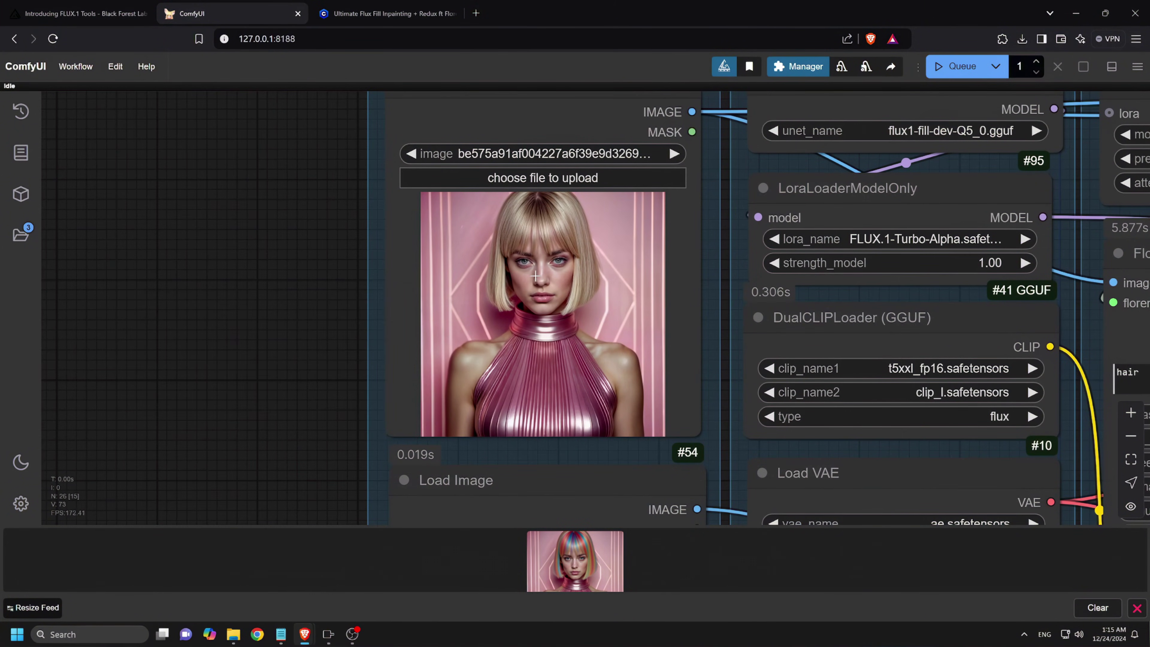
scroll(310, 323, "down", 4)
left_click_drag(310, 324, 306, 367)
left_click_drag(300, 424, 271, 203)
scroll(453, 363, "up", 4)
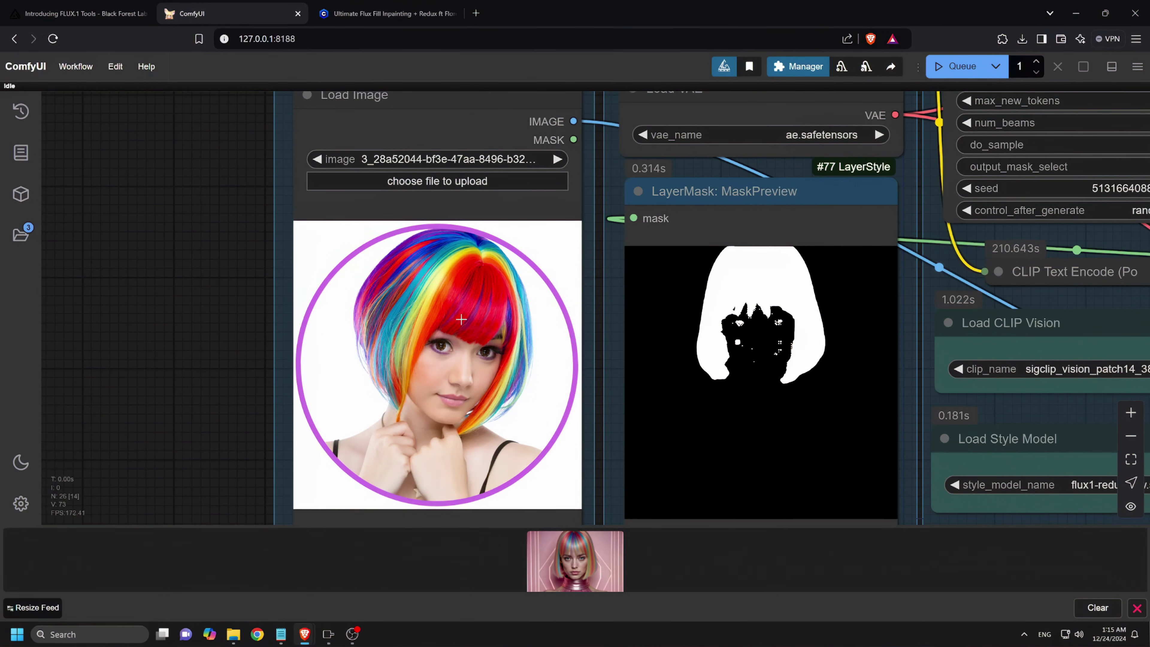
scroll(463, 322, "down", 5)
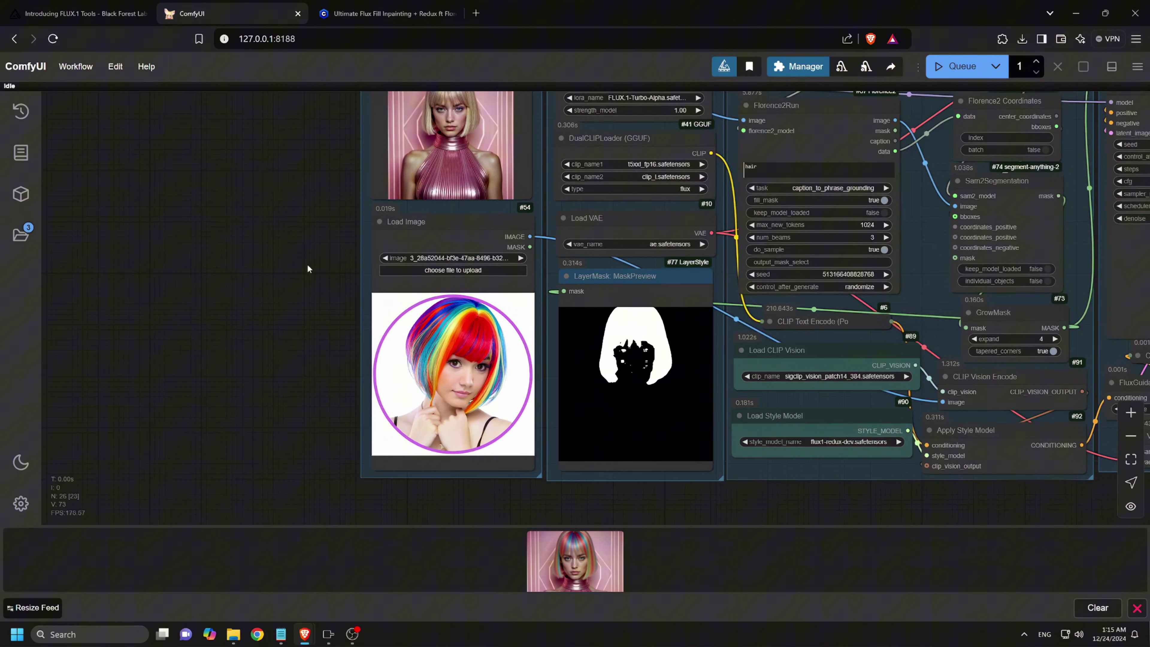
left_click_drag(303, 266, 178, 363)
left_click(633, 265)
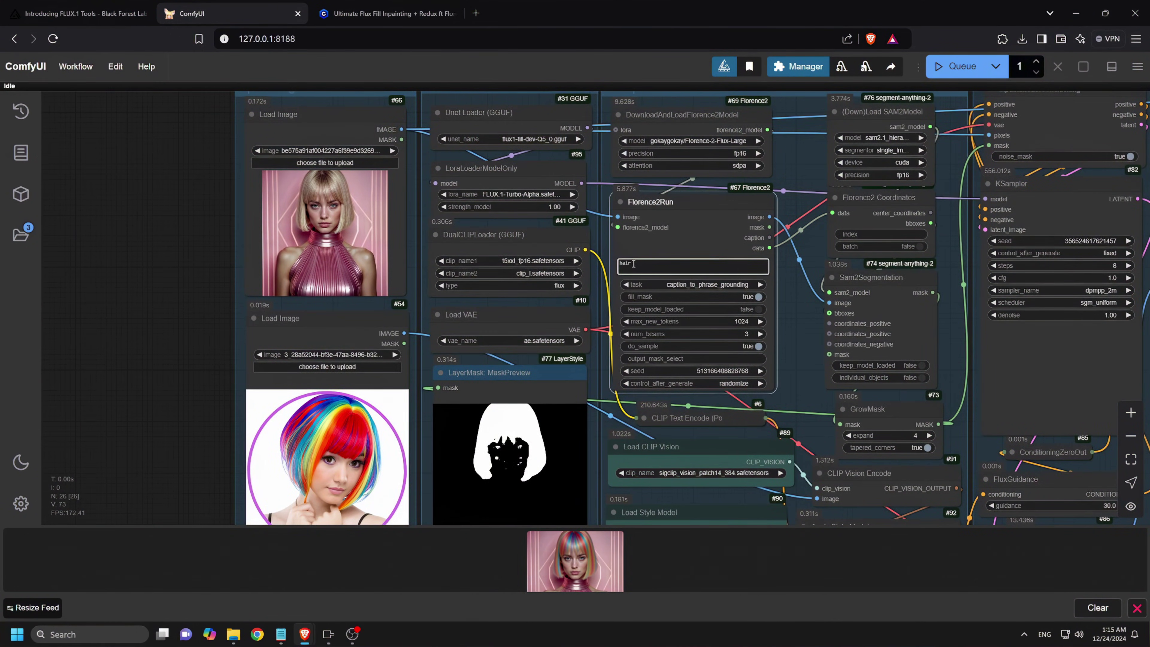
double_click(634, 263)
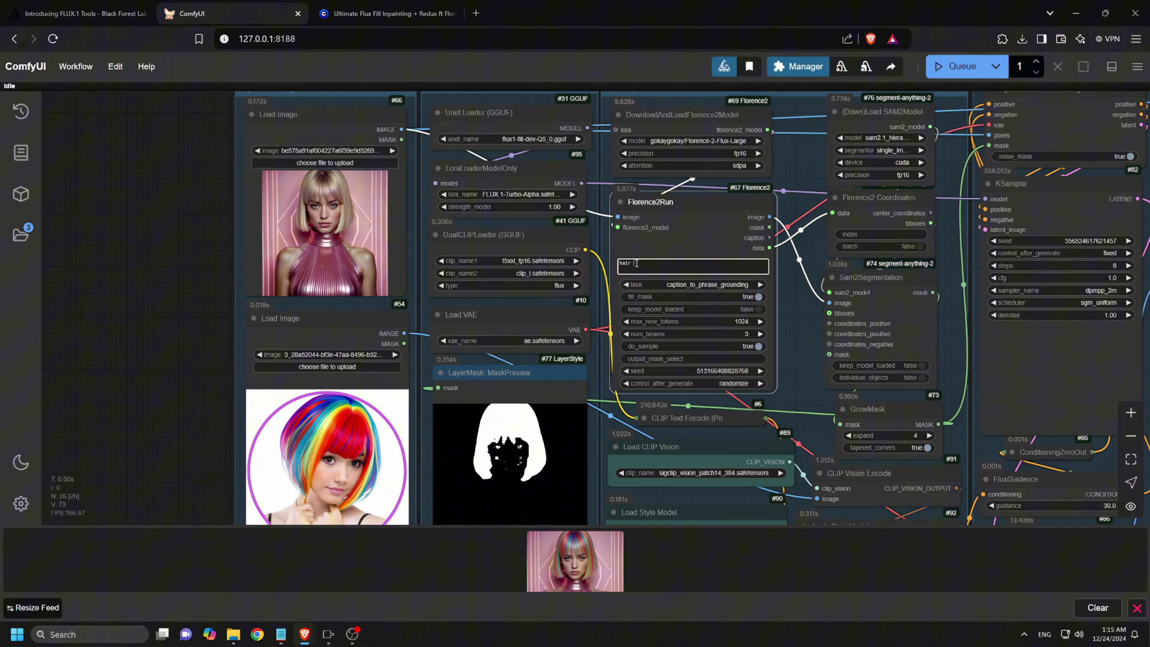
scroll(640, 268, "down", 5)
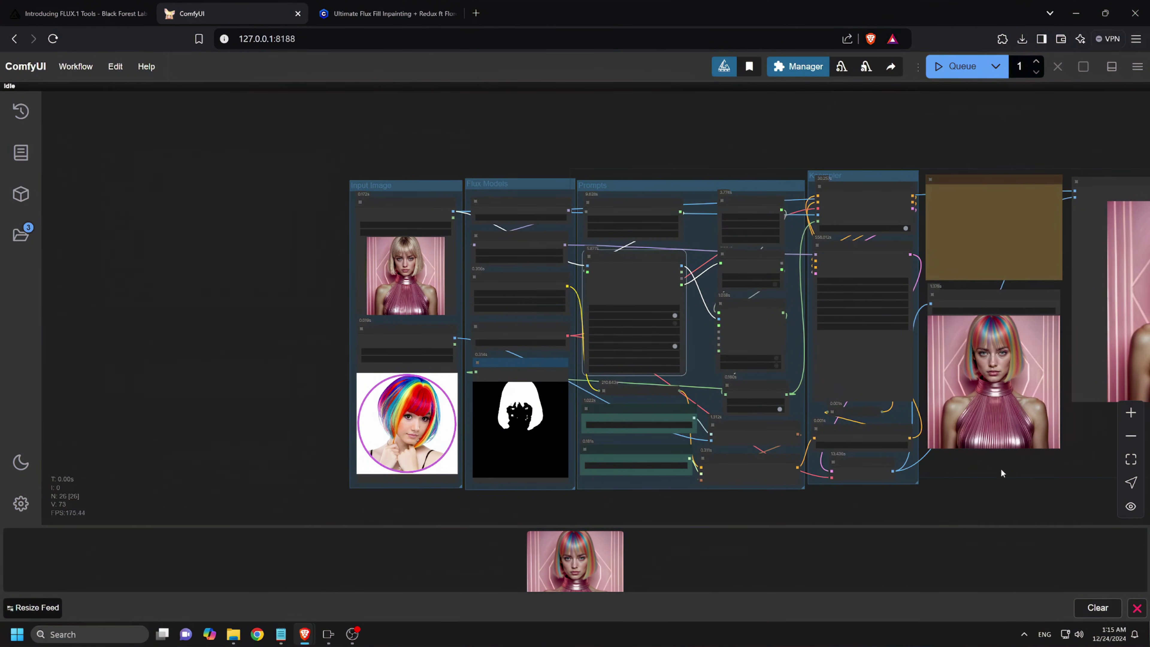
left_click_drag(989, 491, 694, 470)
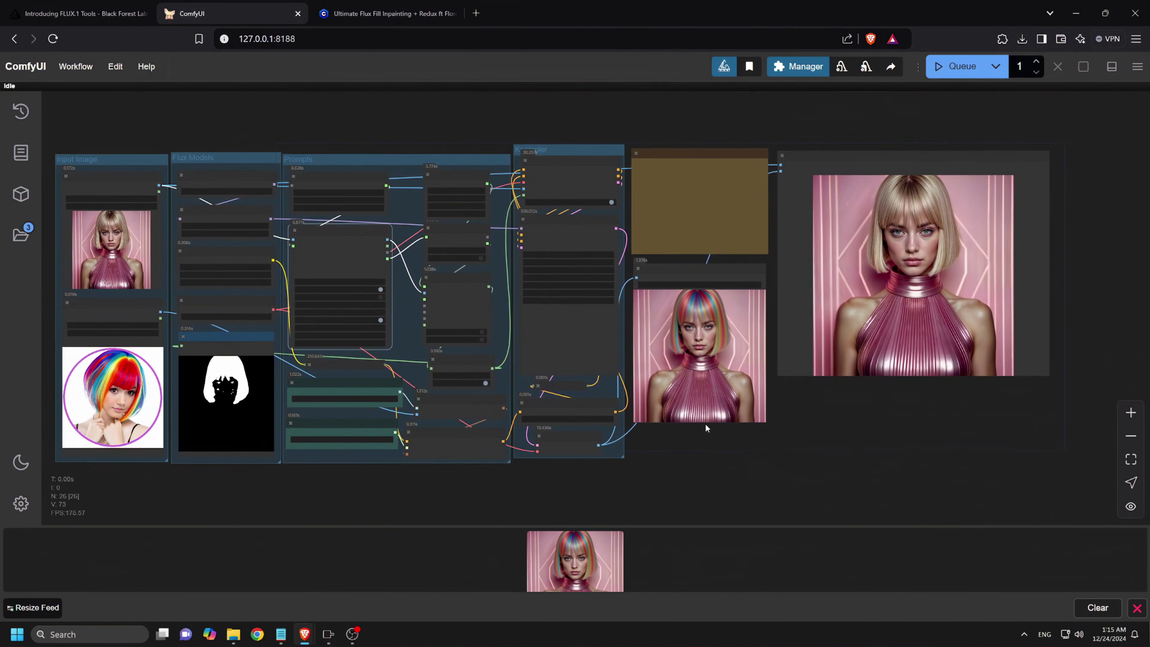
scroll(643, 365, "up", 5)
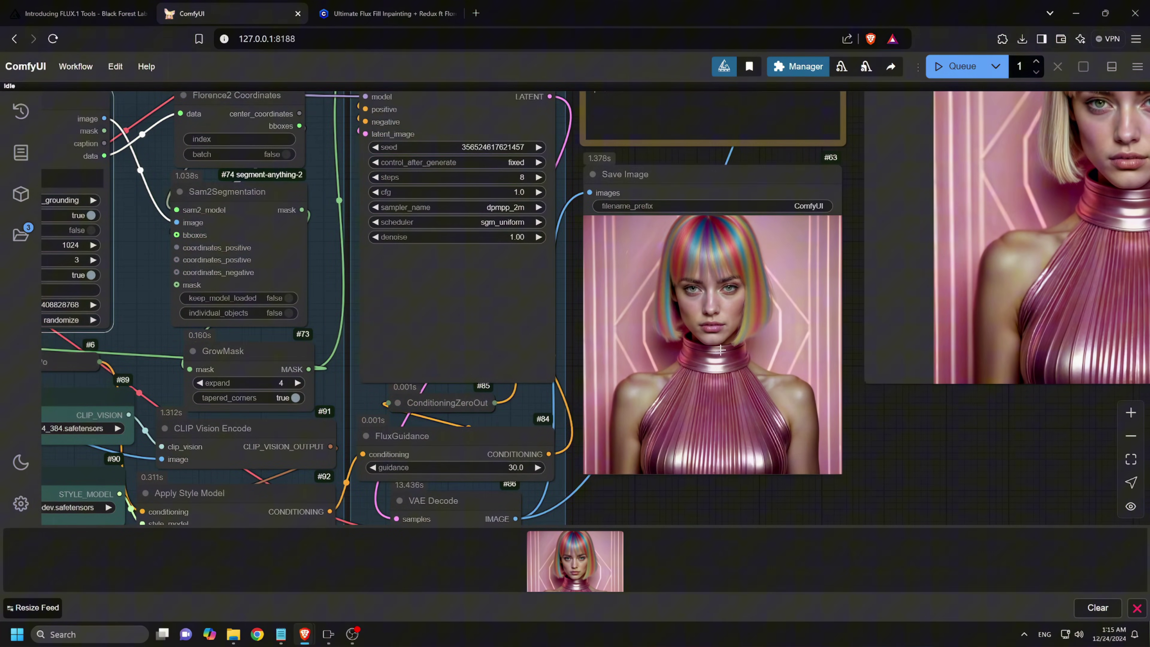
scroll(891, 427, "down", 5)
scroll(783, 439, "up", 2)
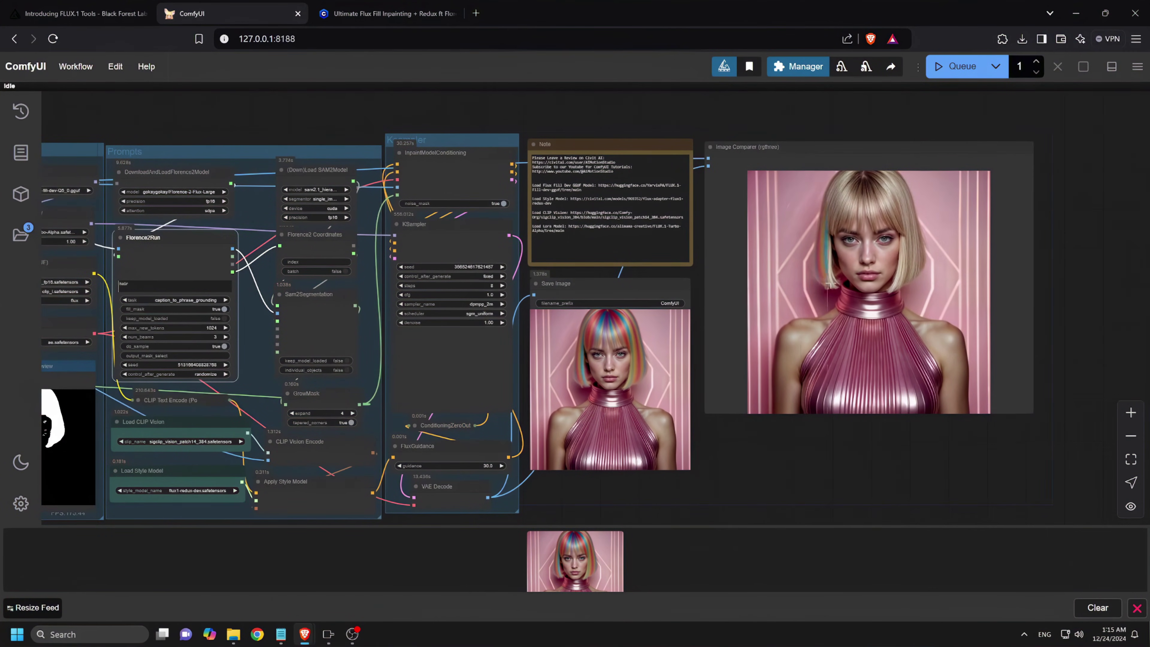
scroll(951, 272, "up", 5)
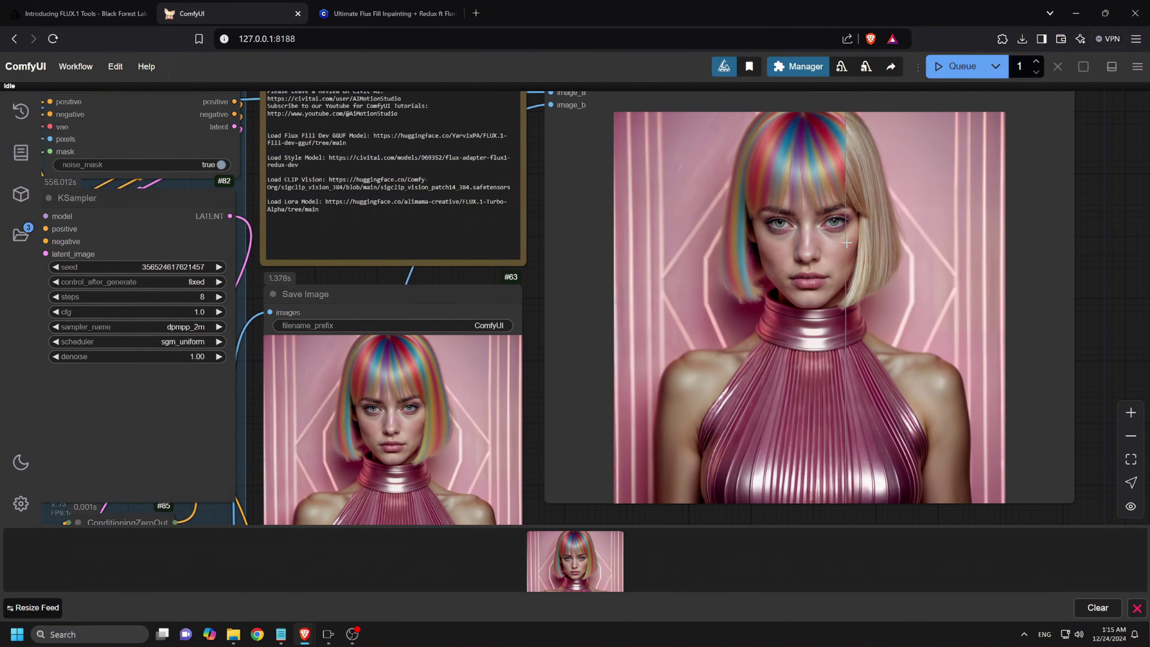
Load sample (4).jpg as the base image and the polka-dot dress as the reference
scroll(950, 281, "down", 6)
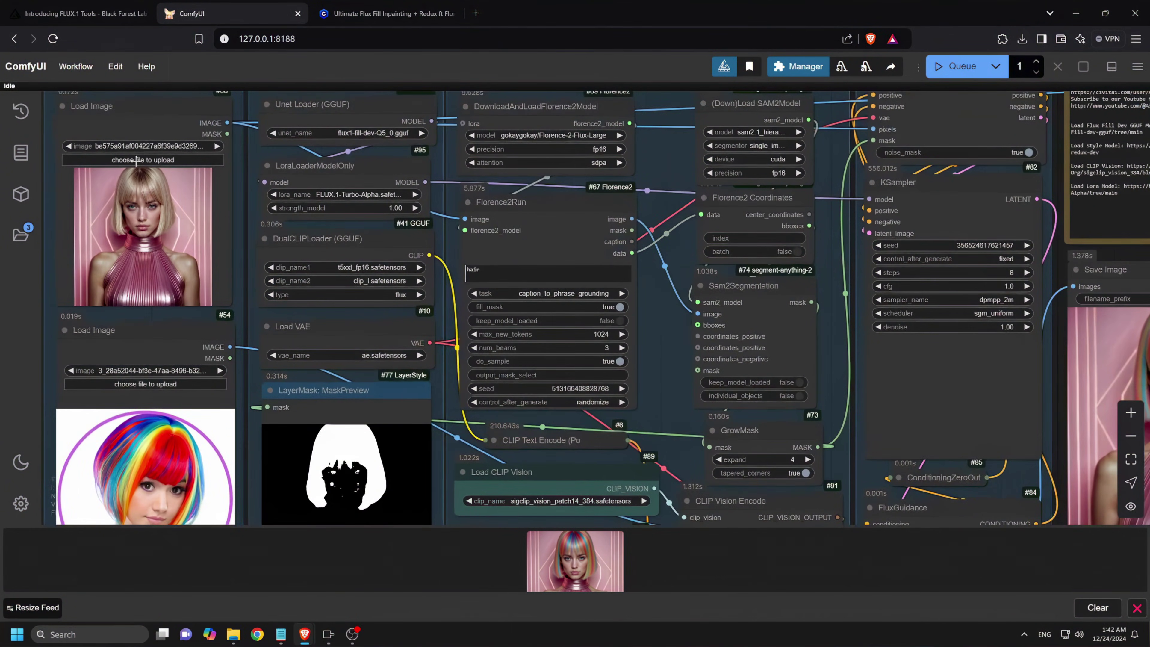
left_click(135, 161)
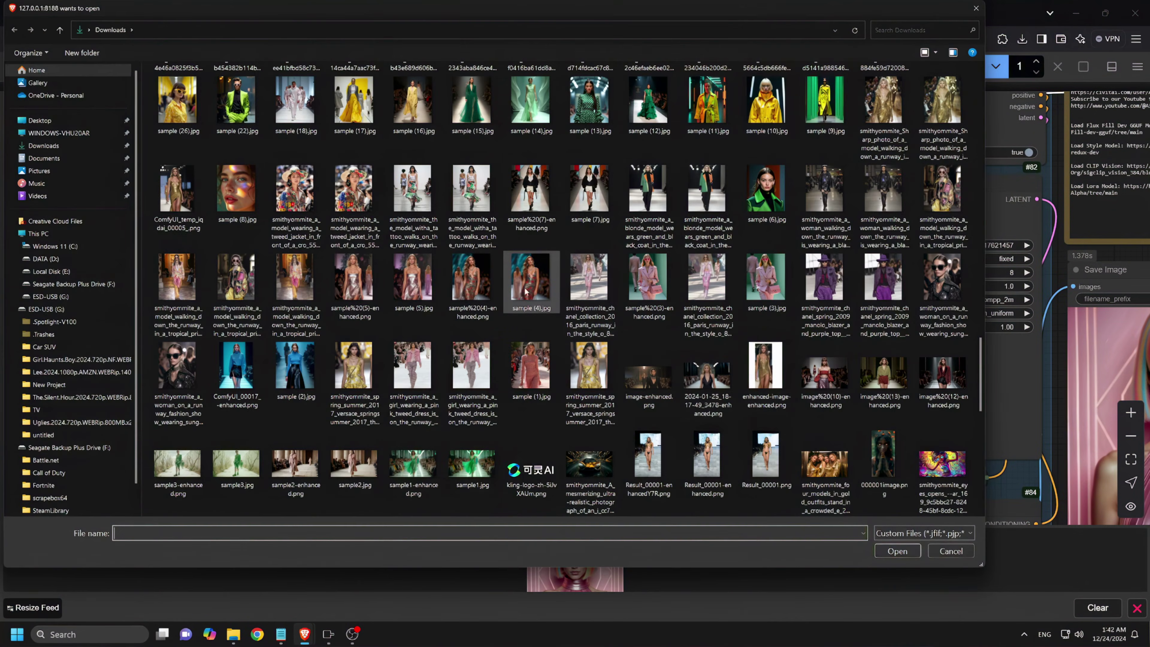
double_click(522, 267)
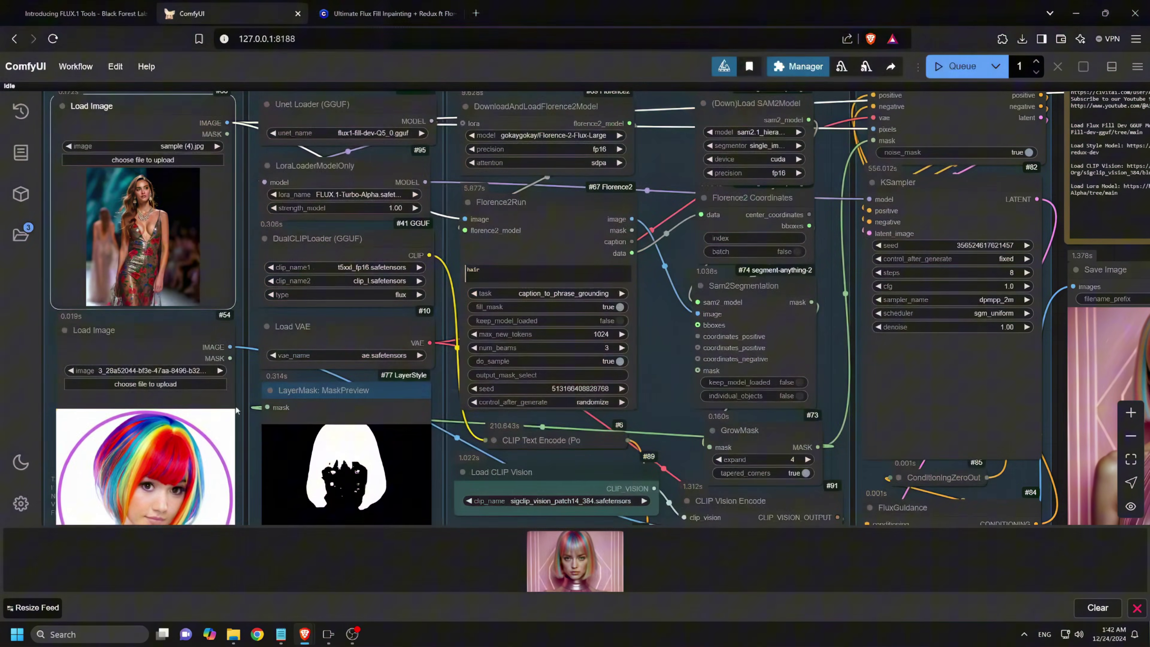
left_click(123, 383)
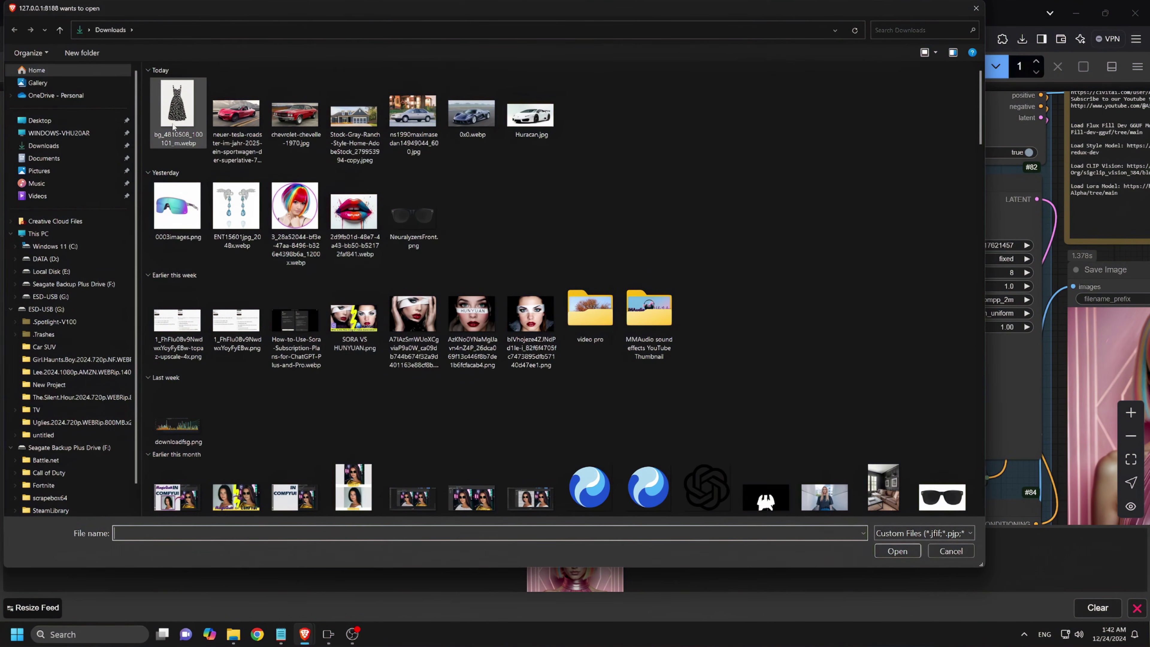
double_click(178, 119)
Delete 'hair' from the Florence2Run segmentation prompt and queue the dress generation
scroll(141, 438, "down", 1)
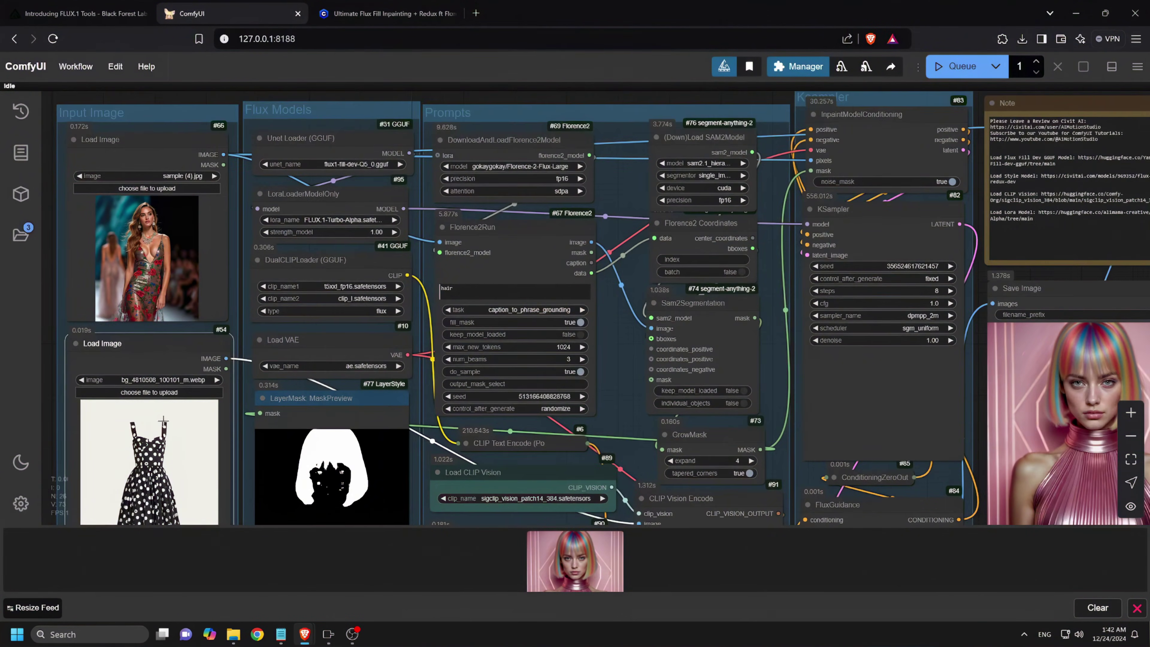
left_click_drag(51, 384, 85, 358)
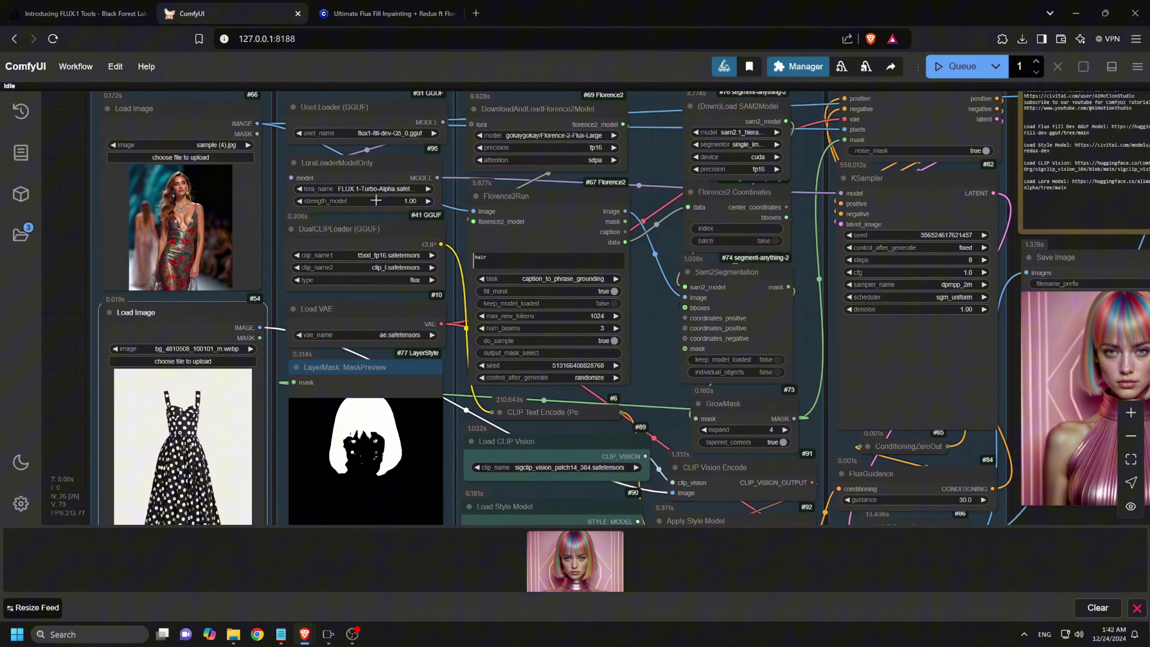
left_click(493, 259)
key("BackSpace")
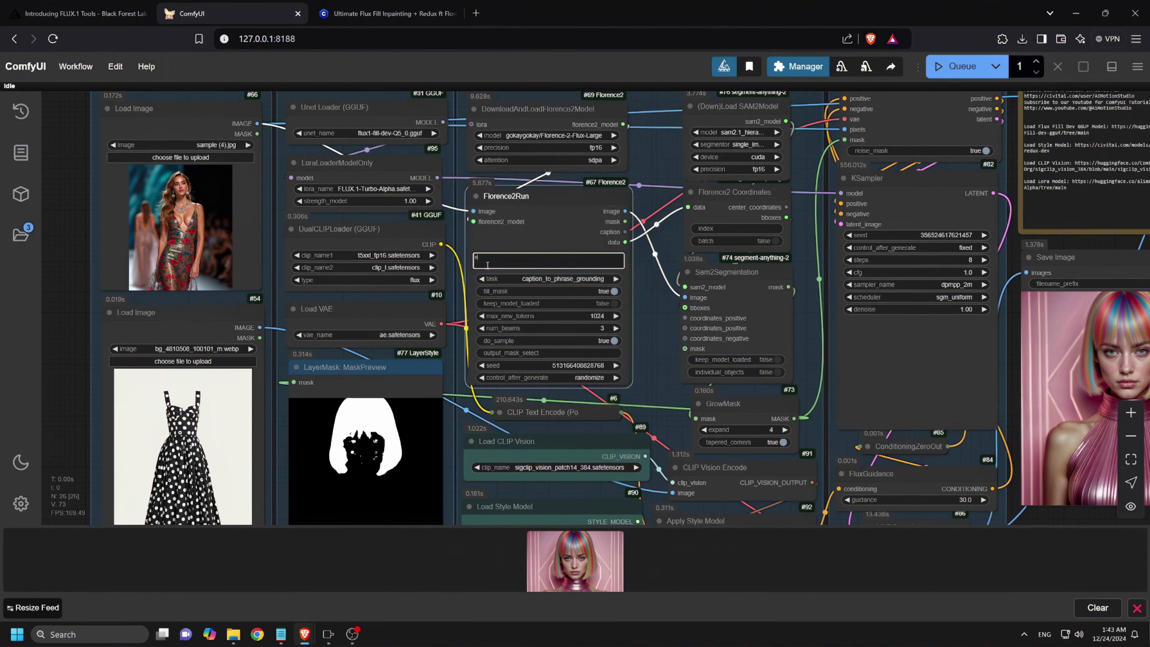
scroll(524, 275, "down", 2)
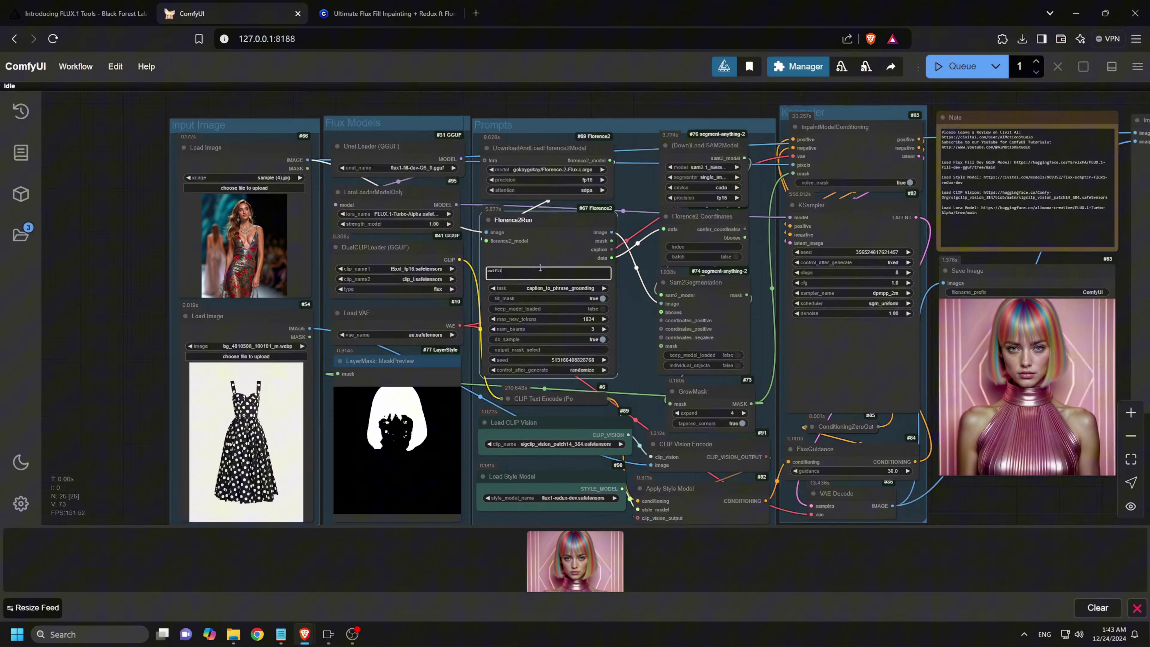
left_click(955, 66)
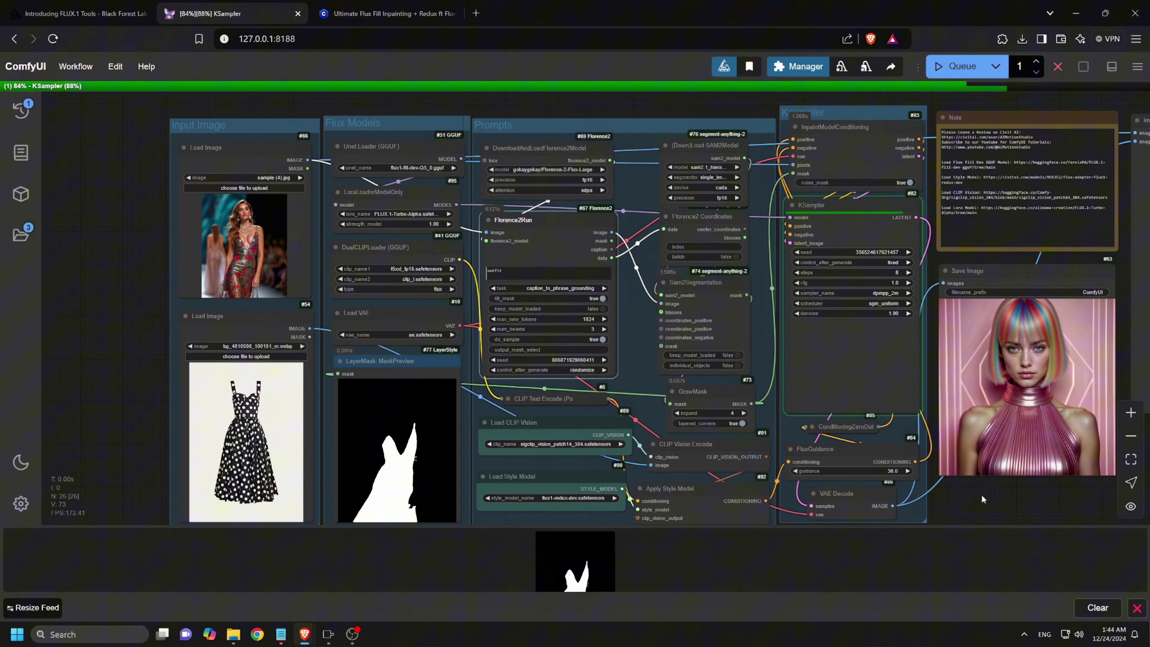
Pan to the finished polka-dot dress comparison, then zoom in on the Load Image nodes
left_click_drag(1007, 493, 634, 513)
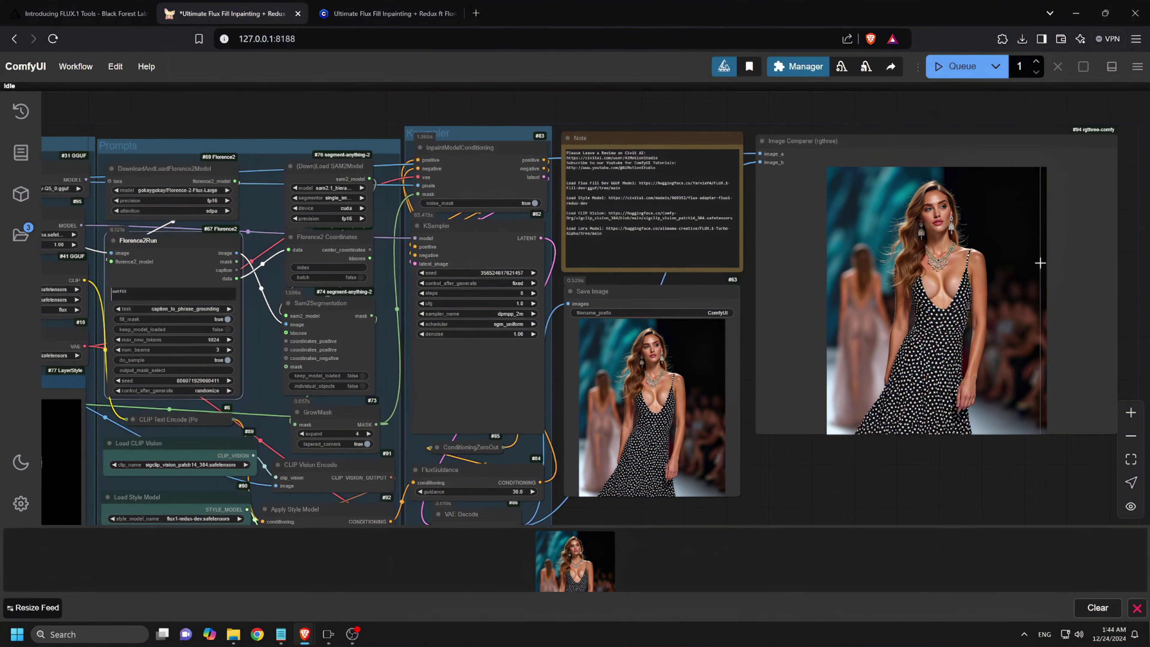
scroll(1034, 190, "up", 5)
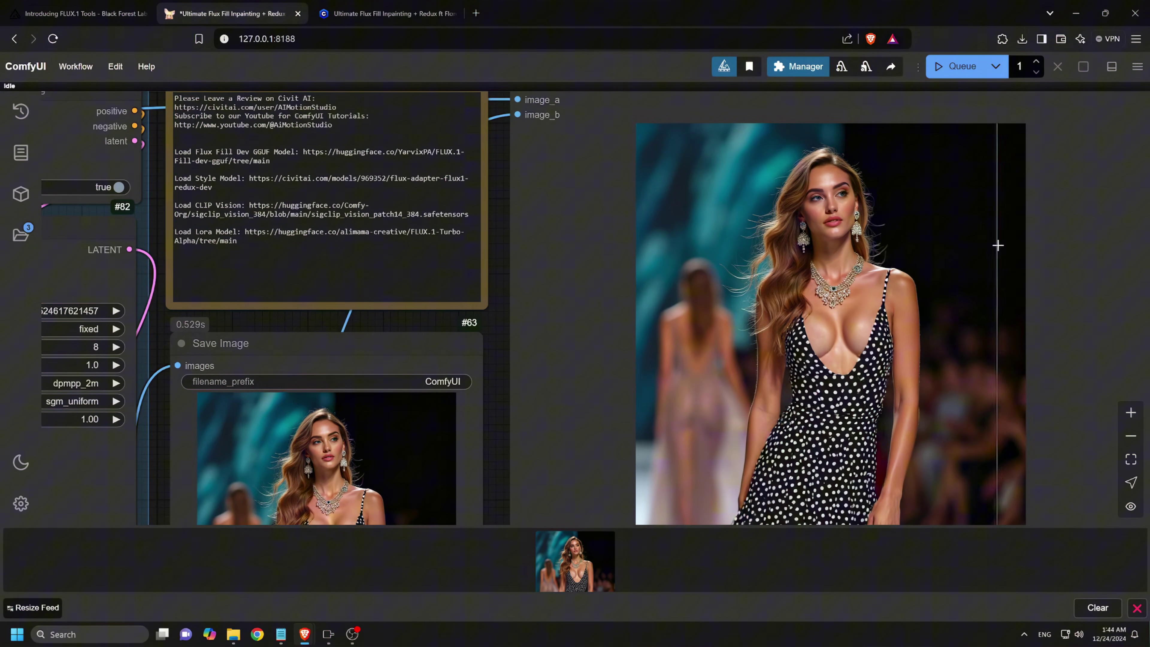
scroll(998, 245, "down", 5)
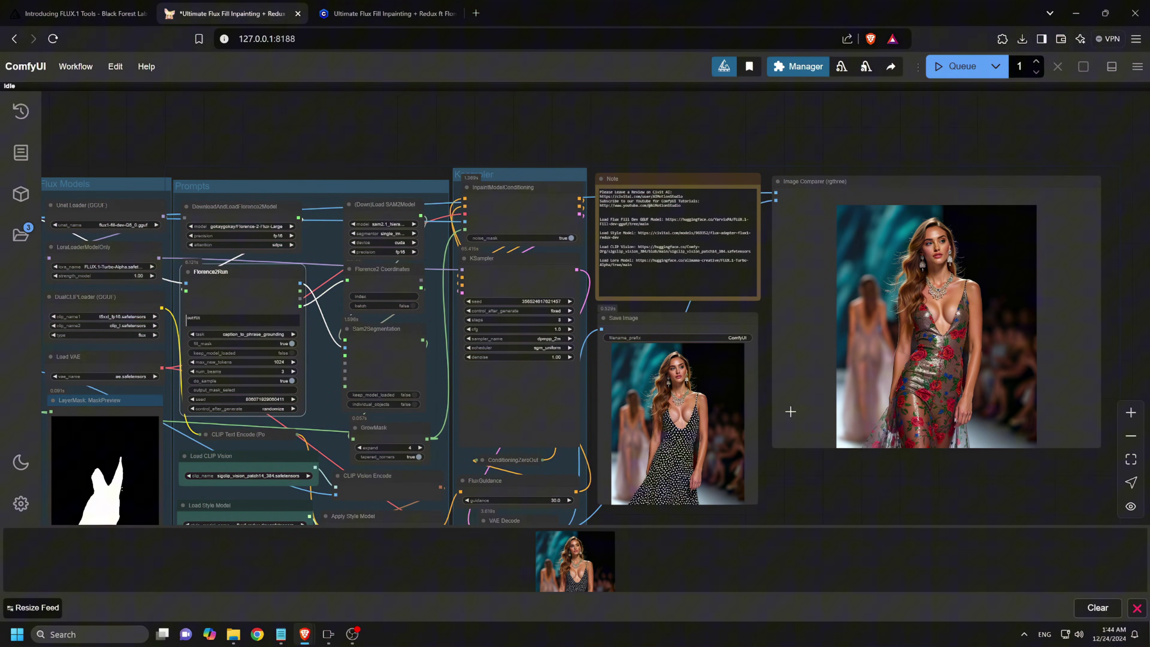
scroll(895, 434, "down", 4)
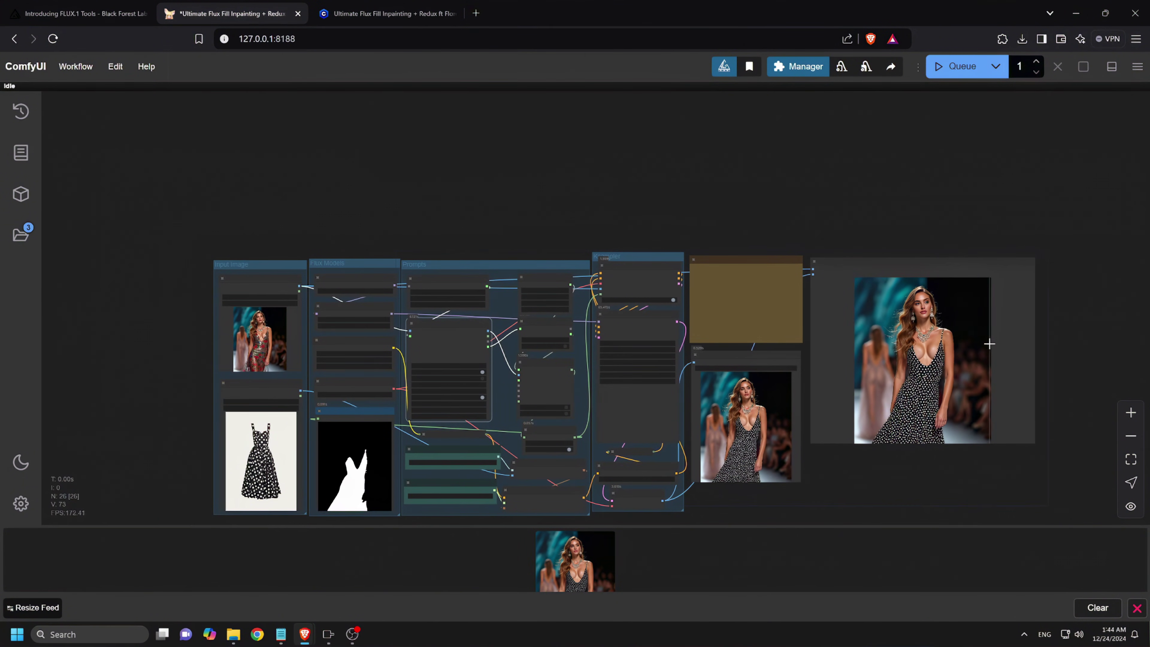
scroll(212, 473, "up", 5)
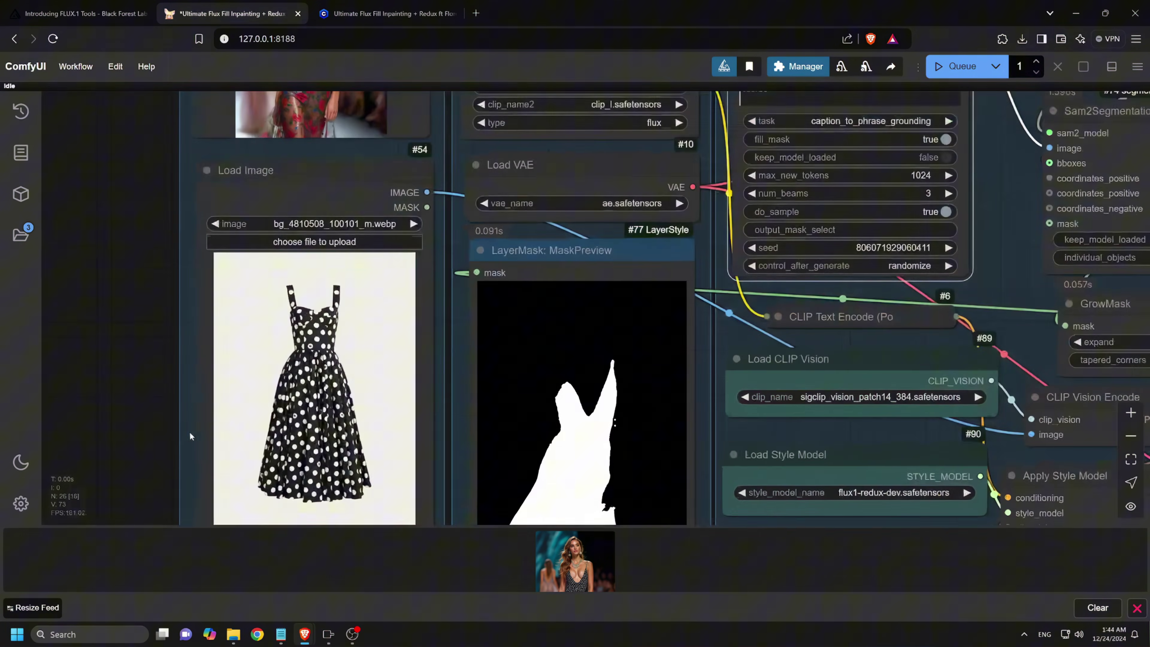
scroll(193, 428, "down", 2)
Load the white-band face photo as the base and the sunglasses picture as the reference
left_click(225, 144)
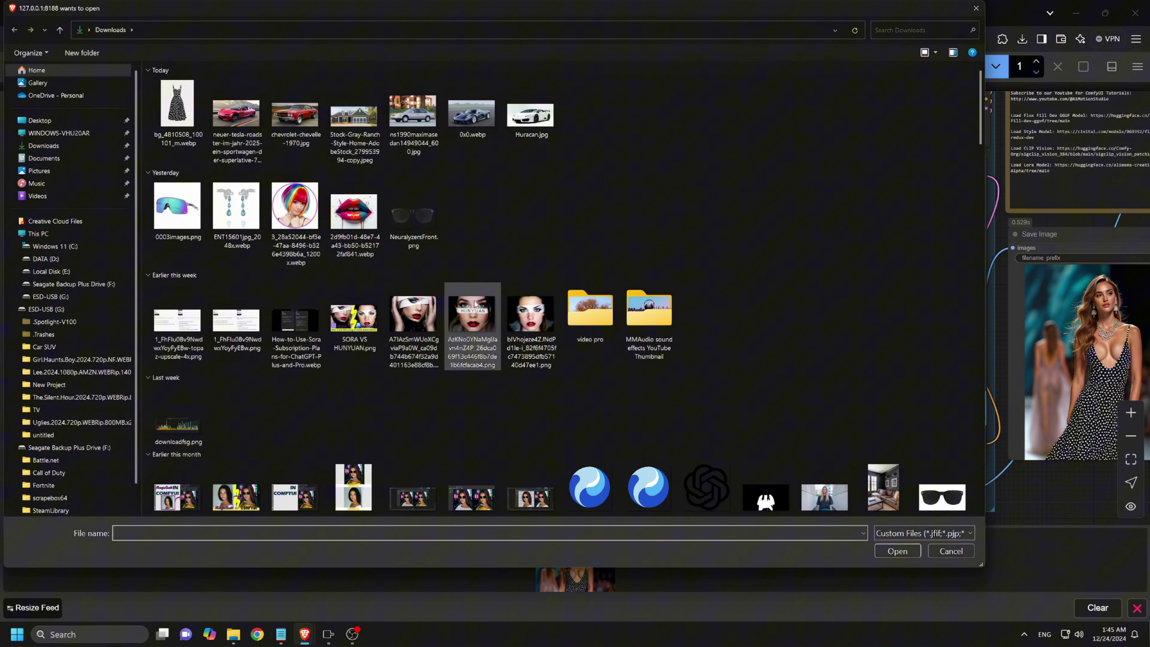
double_click(530, 315)
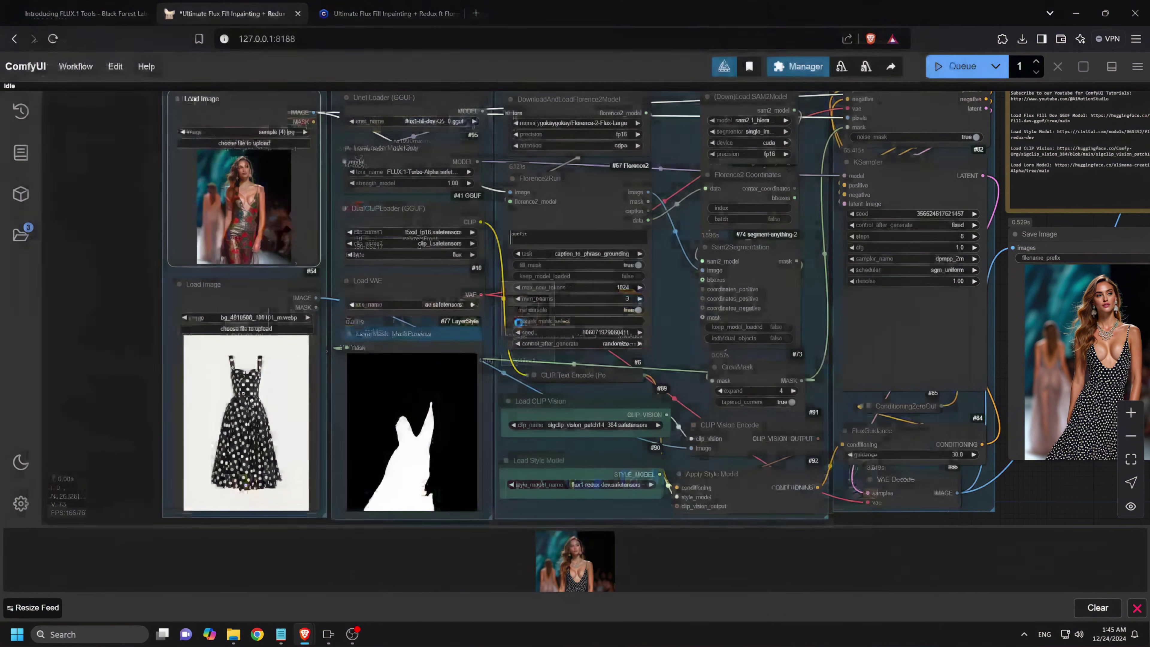
left_click(265, 329)
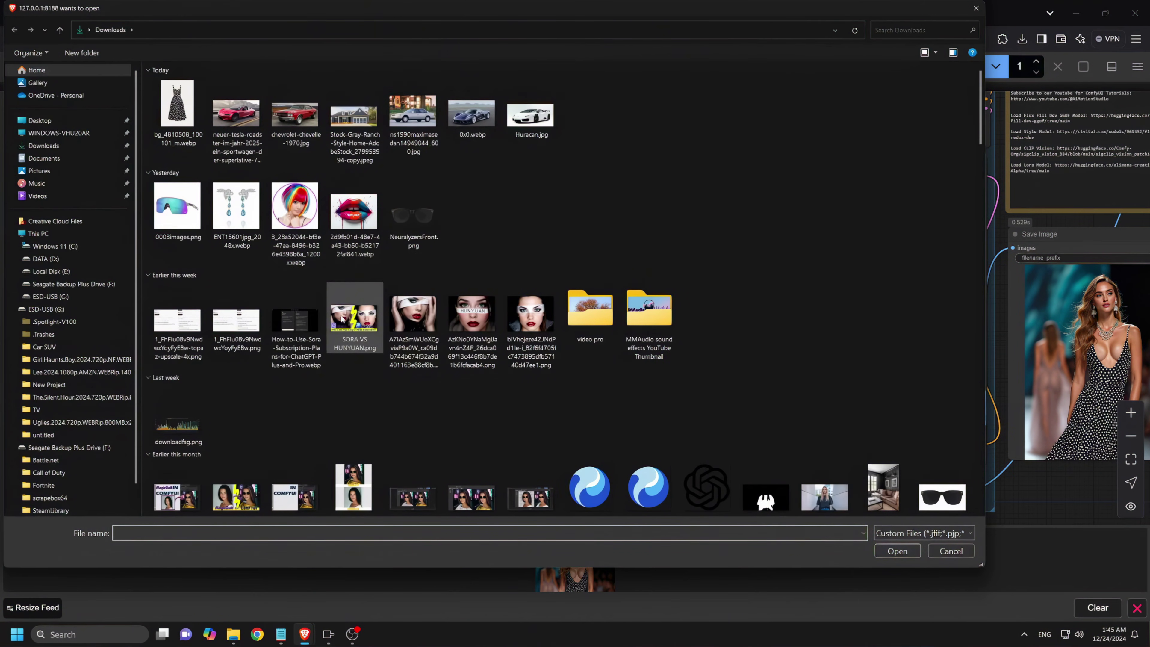
double_click(178, 206)
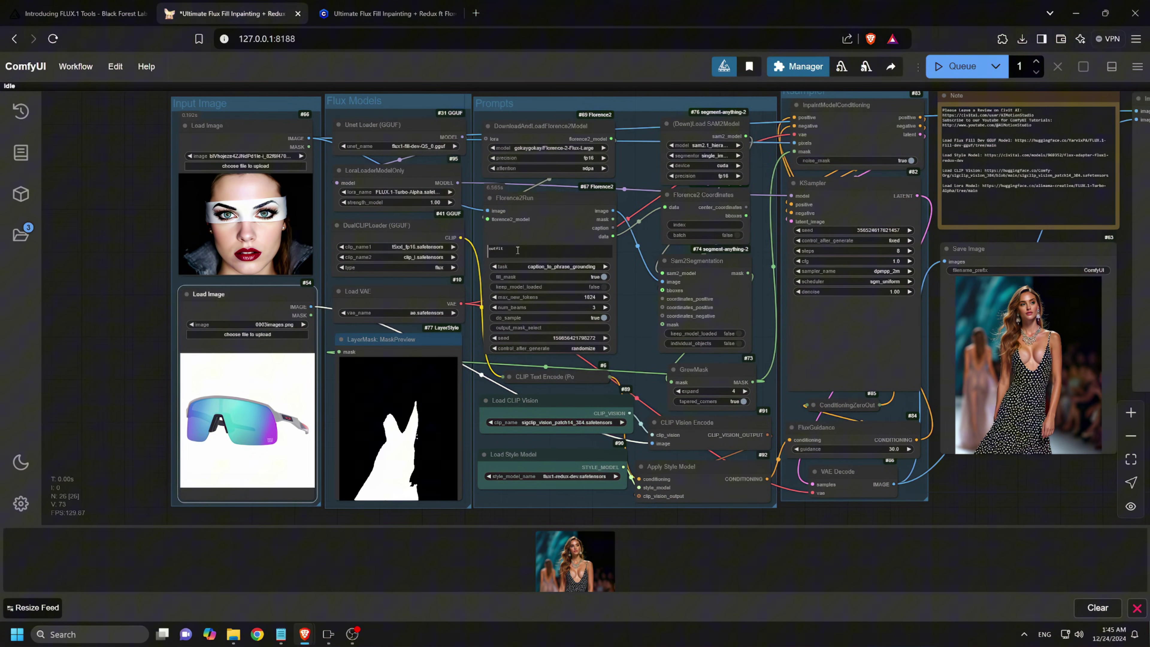
Set the Florence2Run mask prompt to 'white band' and queue the sunglasses inpaint
left_click(518, 250)
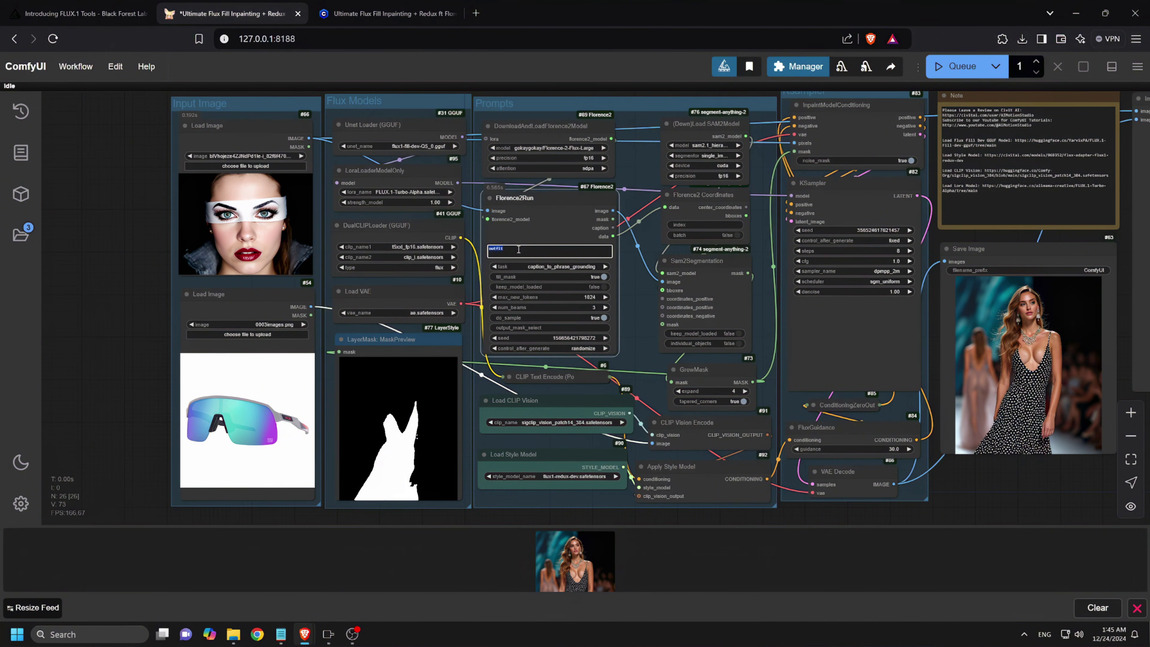
type("s")
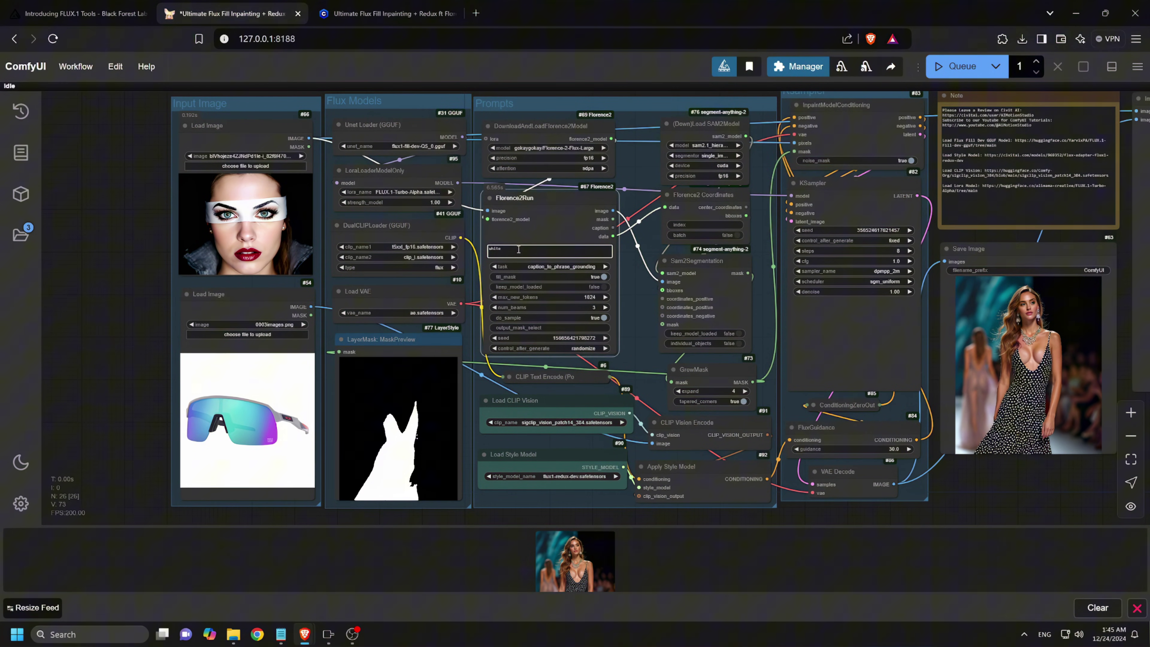
type("hite band")
left_click(956, 69)
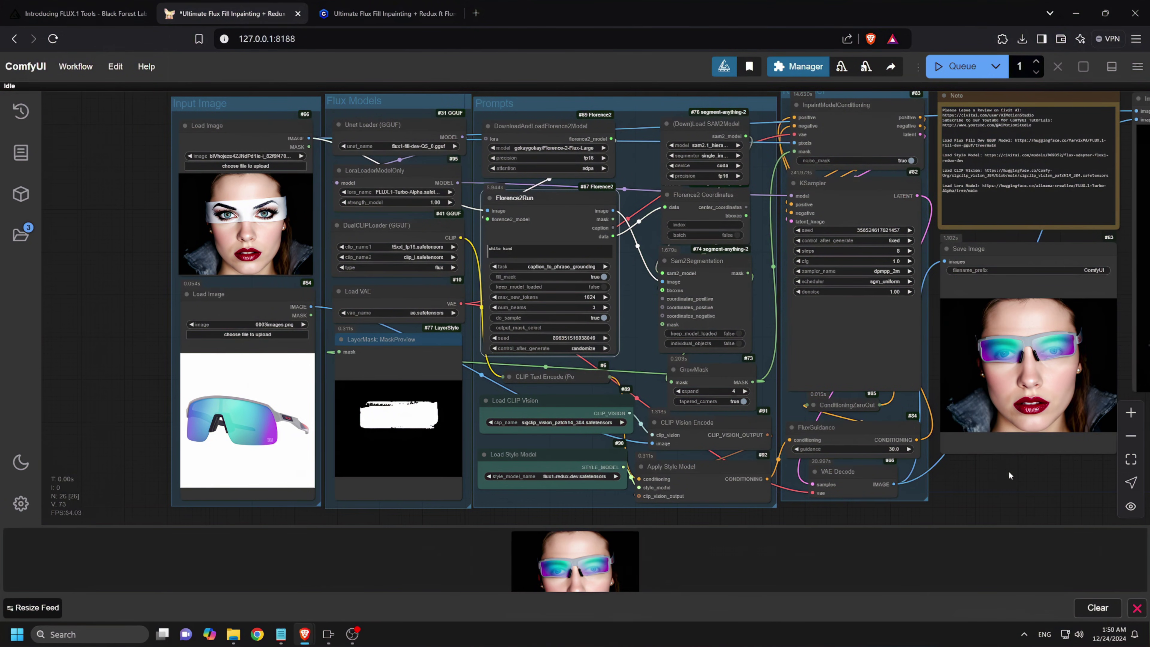
Pan to the Image Comparer and zoom in to compare the sunglasses result with the original
left_click_drag(1037, 470, 793, 487)
left_click_drag(1055, 389, 898, 409)
scroll(1009, 218, "up", 8)
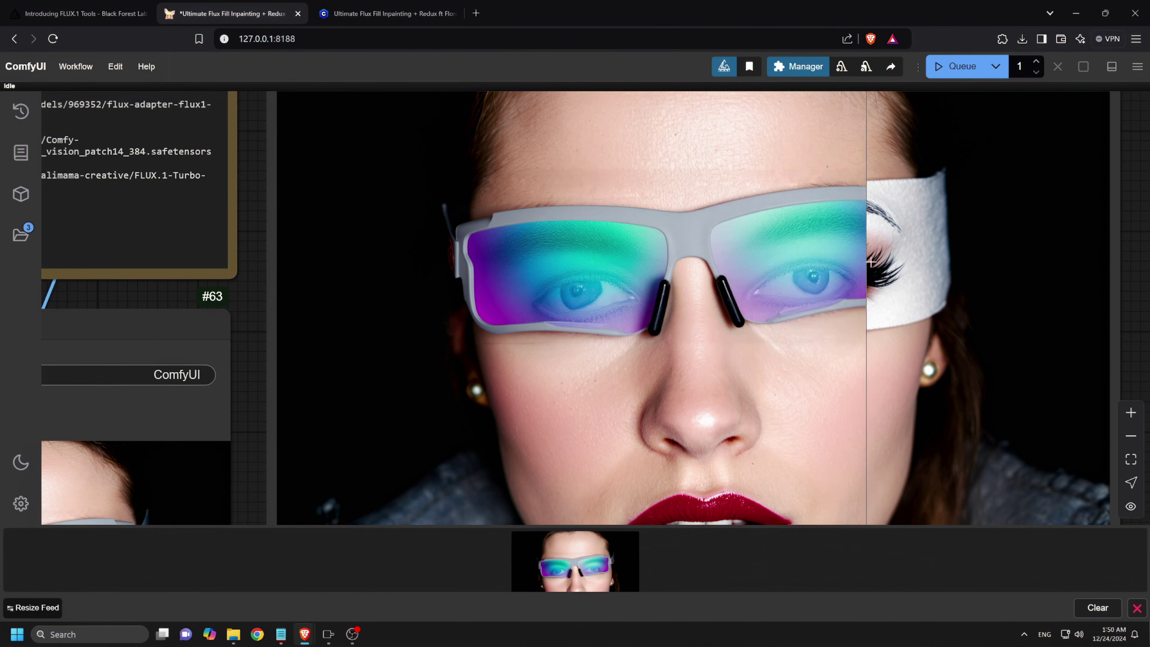
scroll(1018, 247, "down", 10)
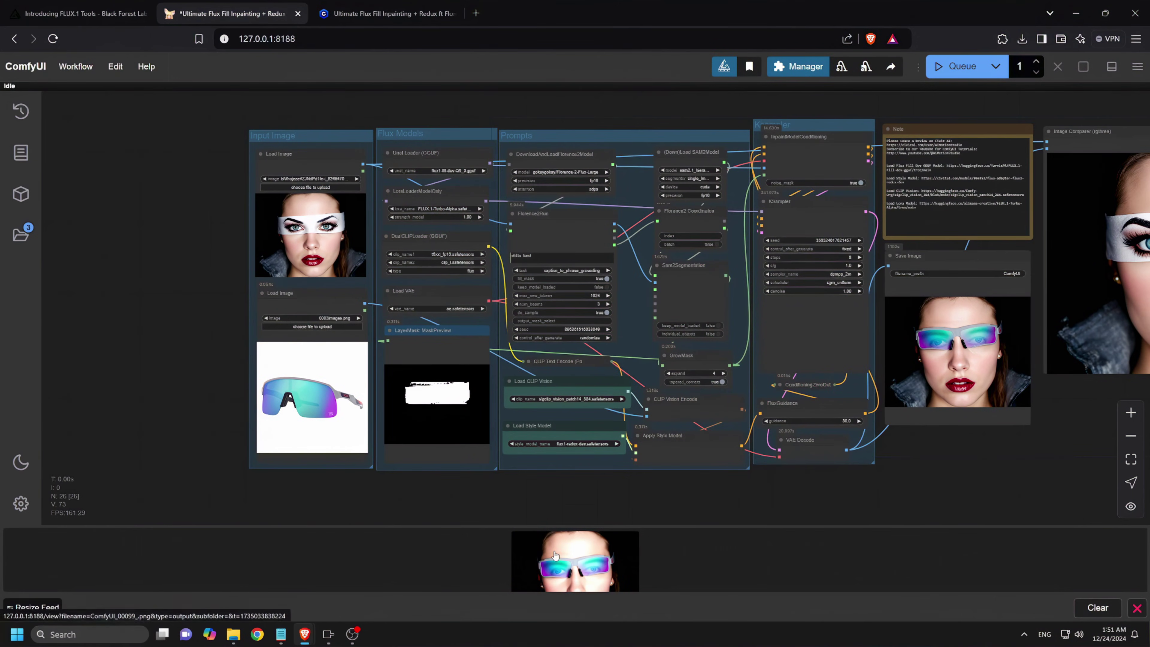
Reuse the sunglasses result as base, load the painted-lips reference, prompt 'lips', and queue
left_click_drag(171, 367, 311, 227)
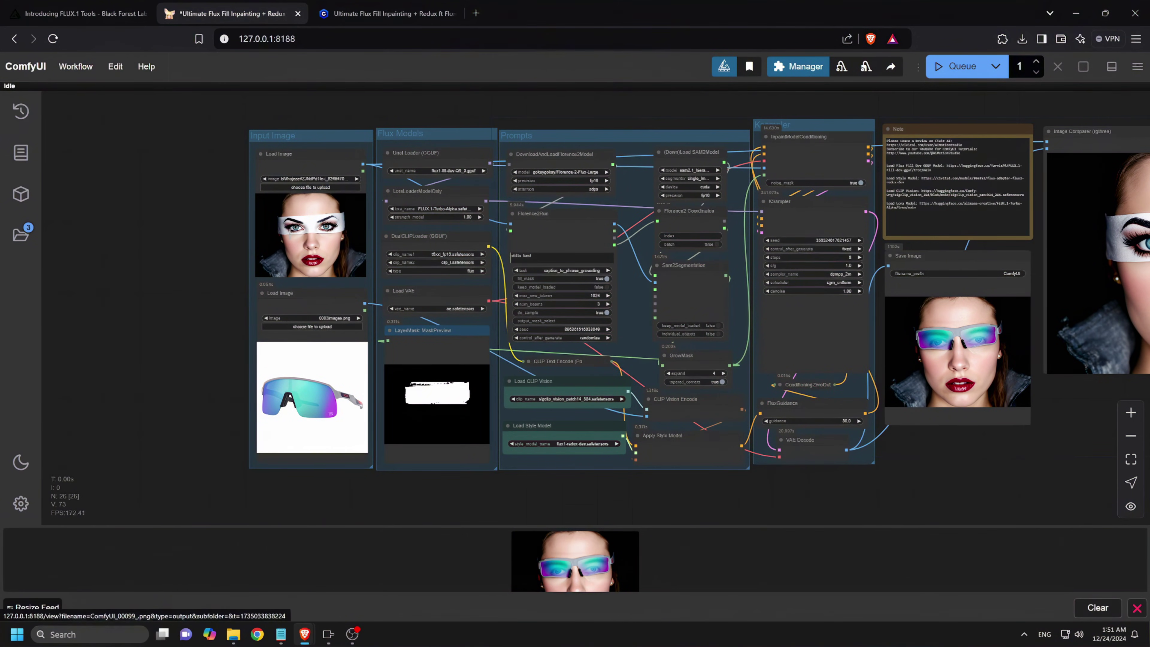
left_click(302, 326)
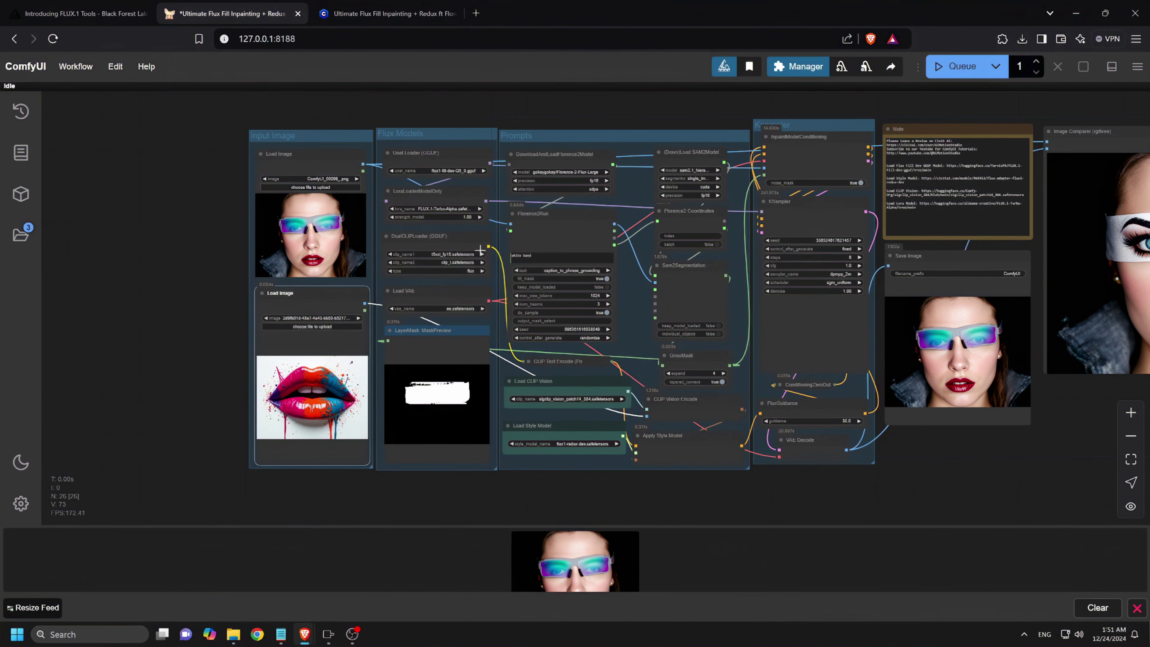
left_click(522, 256)
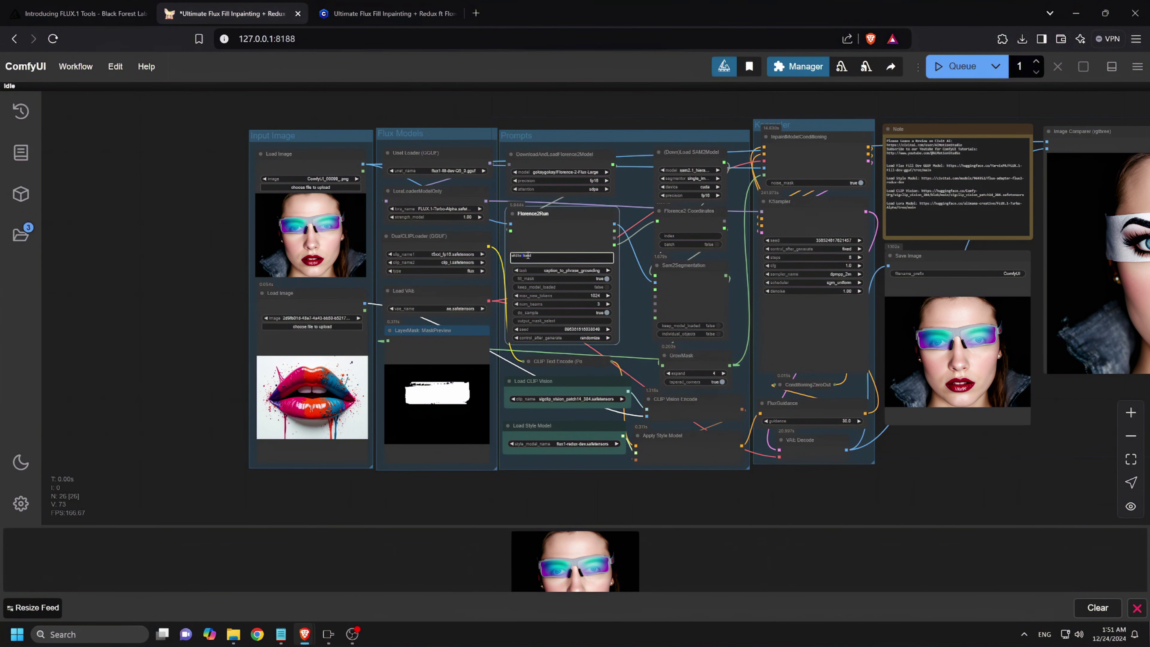
key("BackSpace")
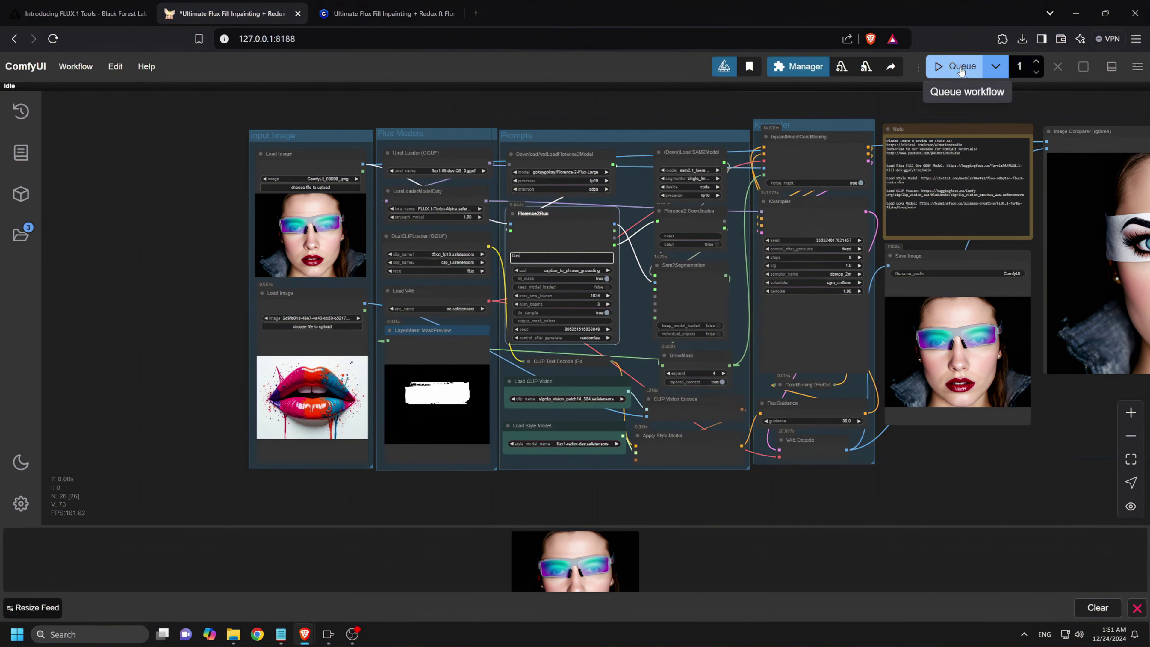
left_click(951, 68)
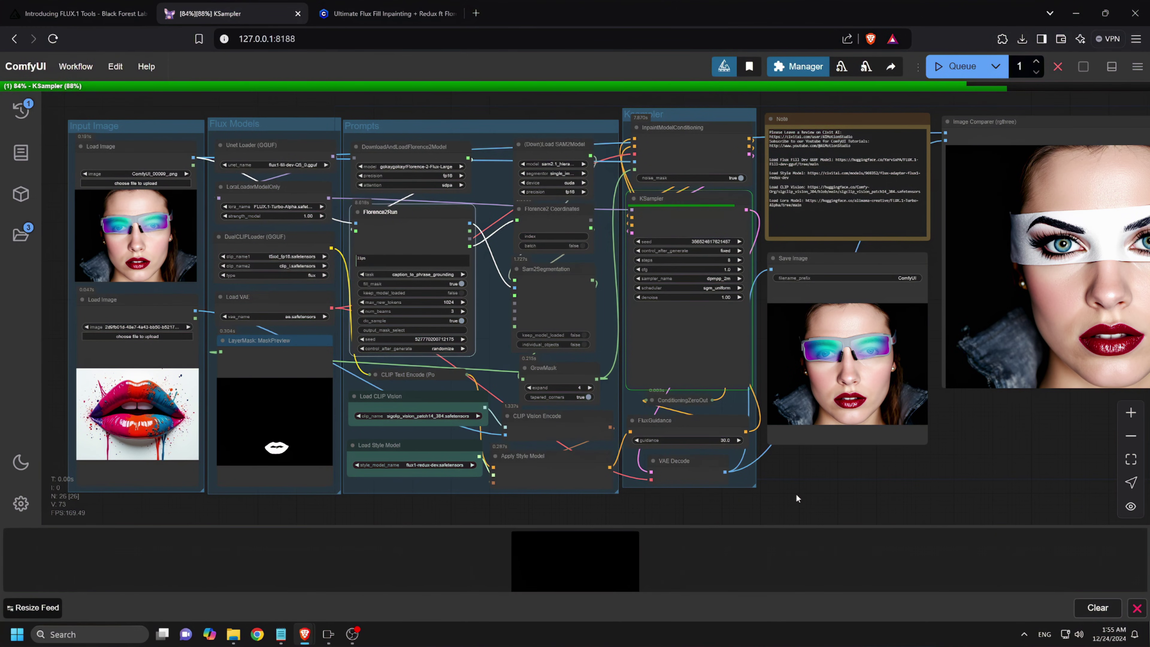
Zoom into the Image Comparer and slide its divider across the lips to compare both versions, then zoom out
scroll(792, 462, "right", 5)
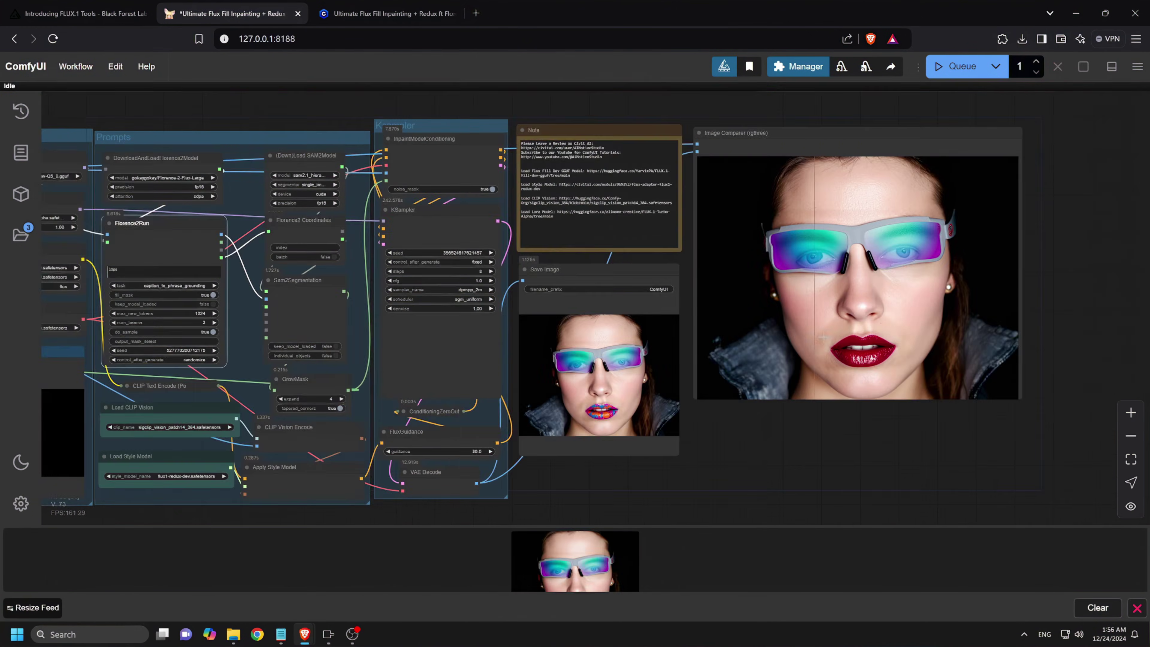
scroll(914, 318, "up", 7)
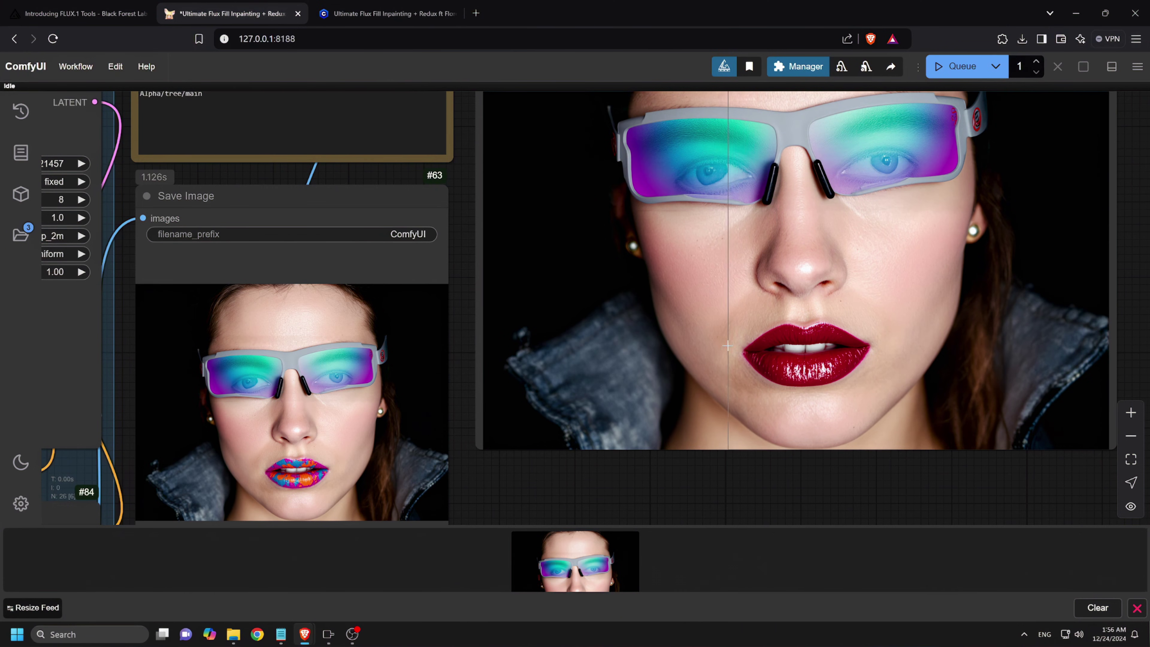
left_click_drag(812, 342, 871, 338)
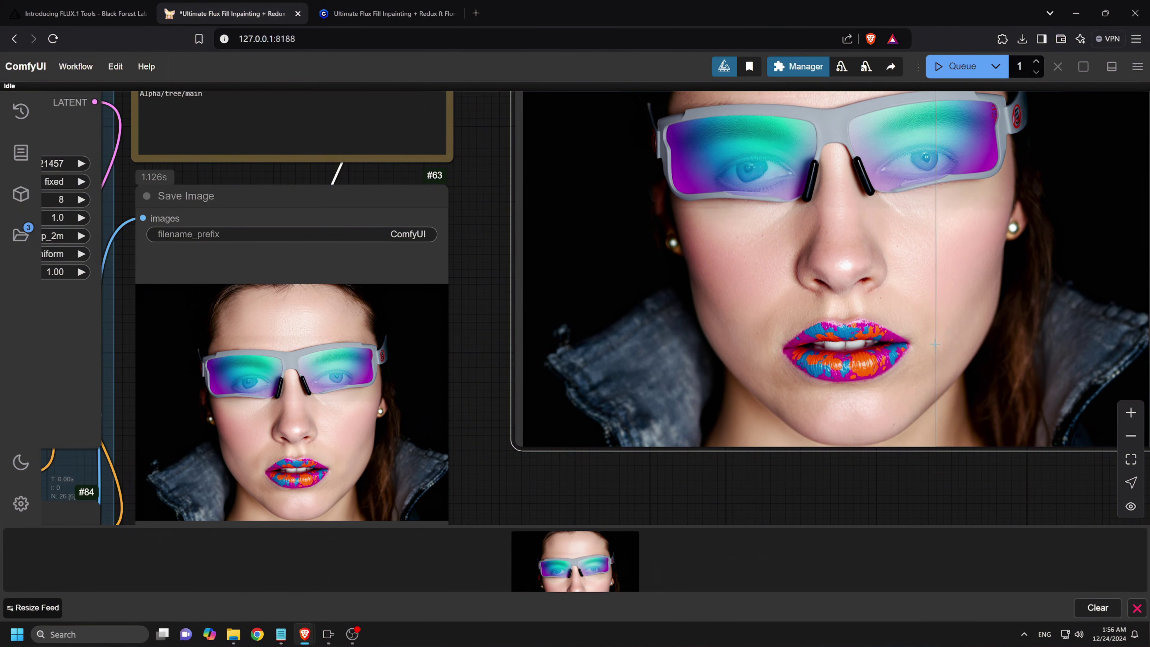
scroll(937, 348, "down", 5)
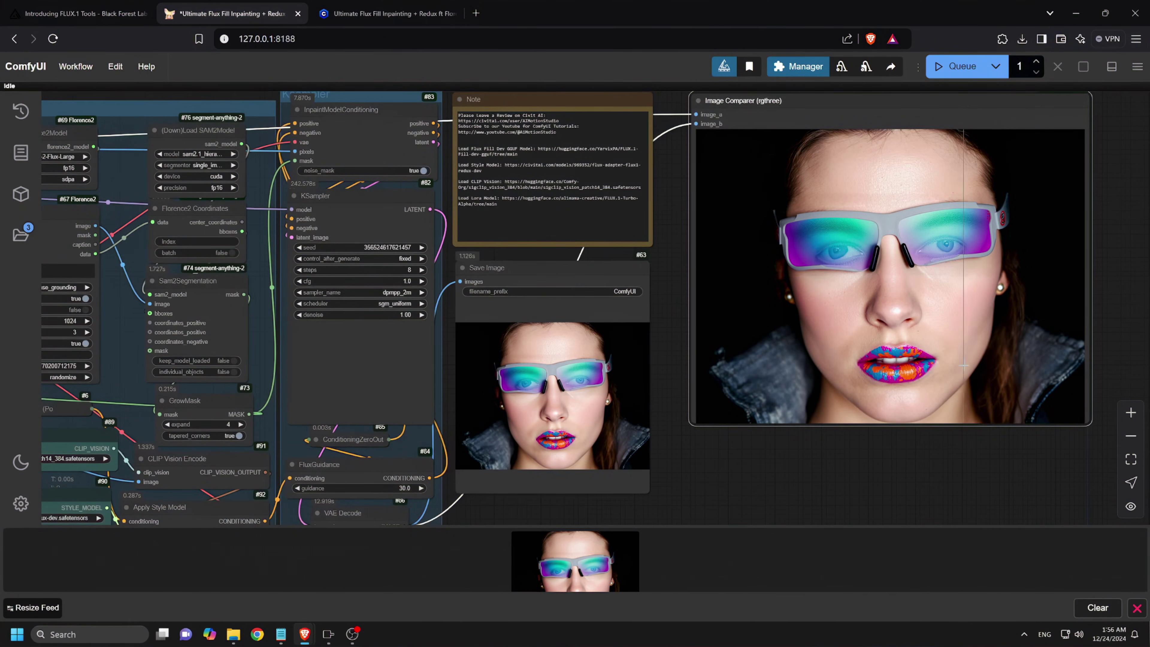
scroll(971, 368, "down", 6)
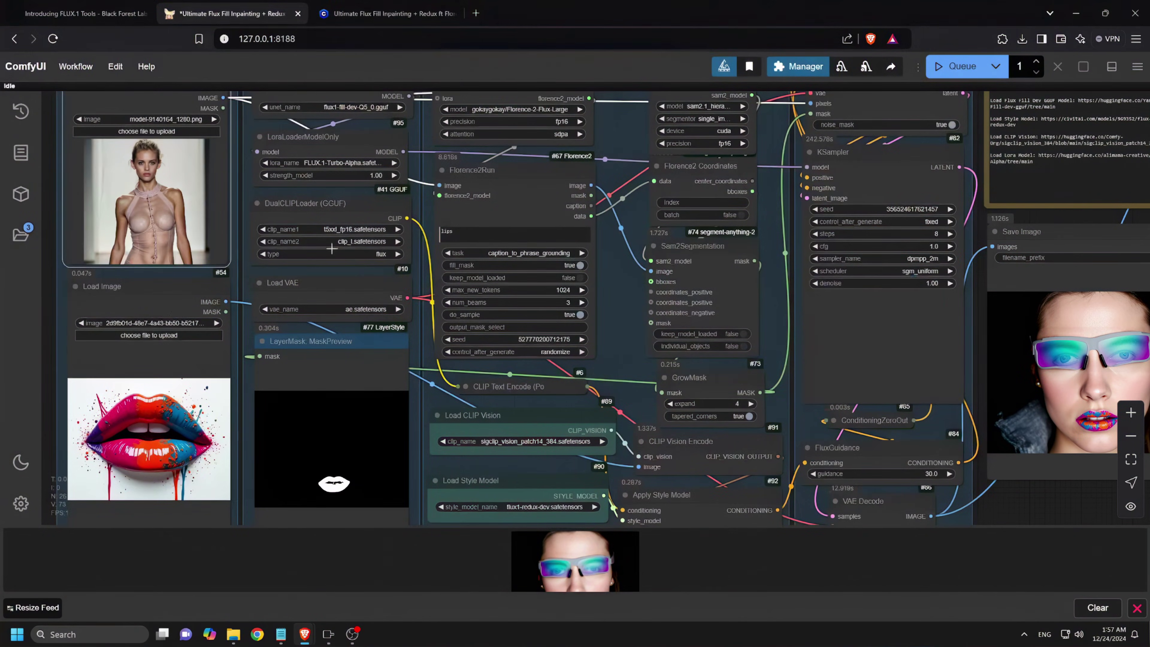
Load the runway backdrop as the reference image, retarget the prompt from lips to background, and run
left_click(142, 335)
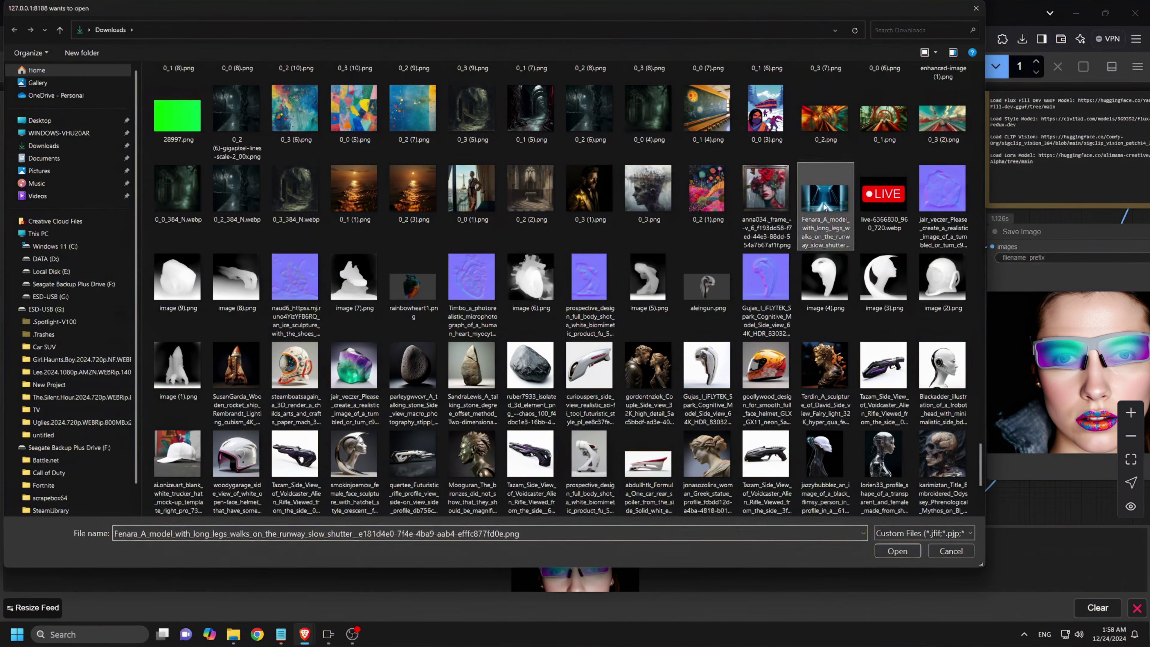
double_click(825, 199)
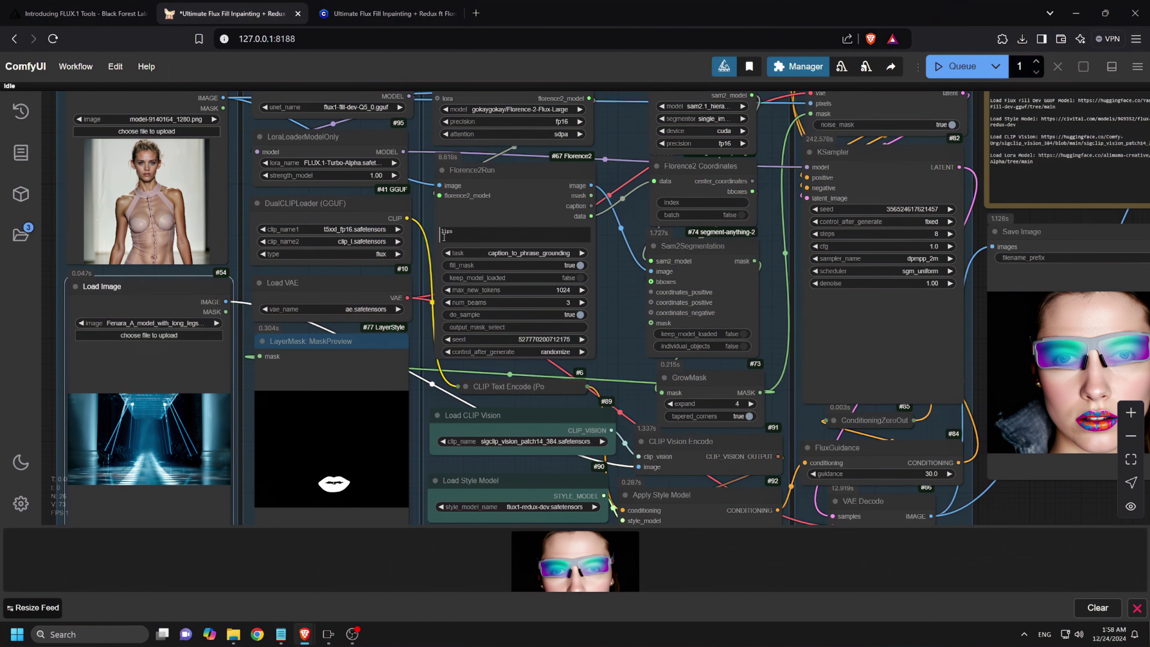
double_click(459, 230)
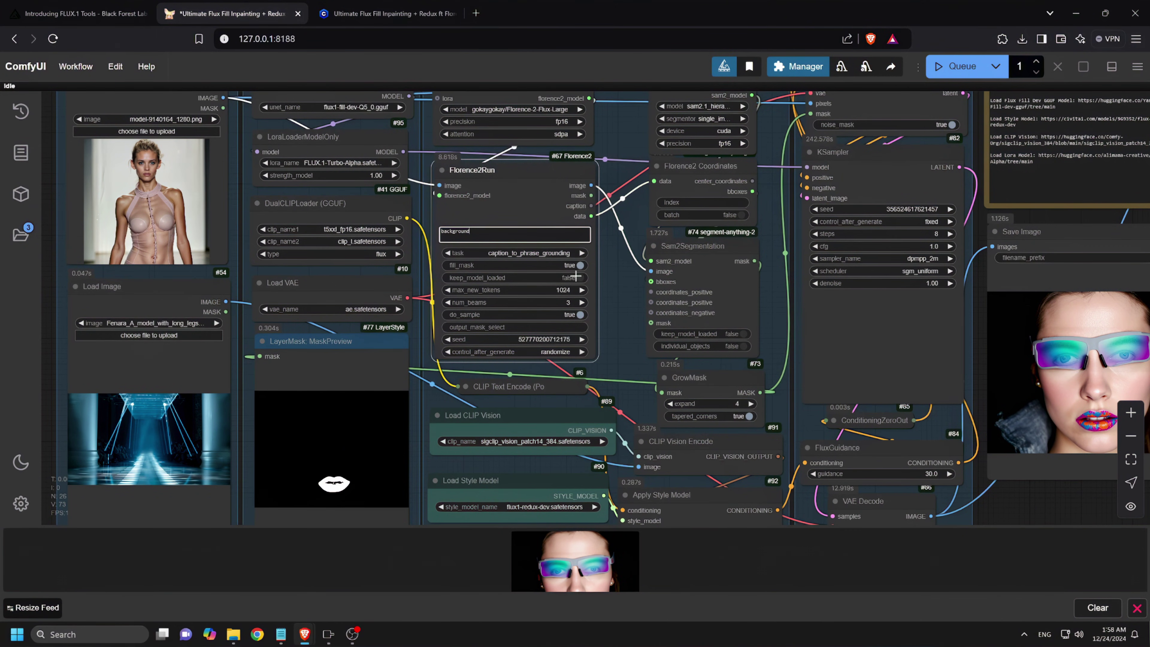
left_click(960, 67)
Inspect the blue runway background in the result previews and Image Comparer, then zoom to the Load Image nodes
scroll(716, 223, "down", 3)
left_click_drag(716, 223, 588, 236)
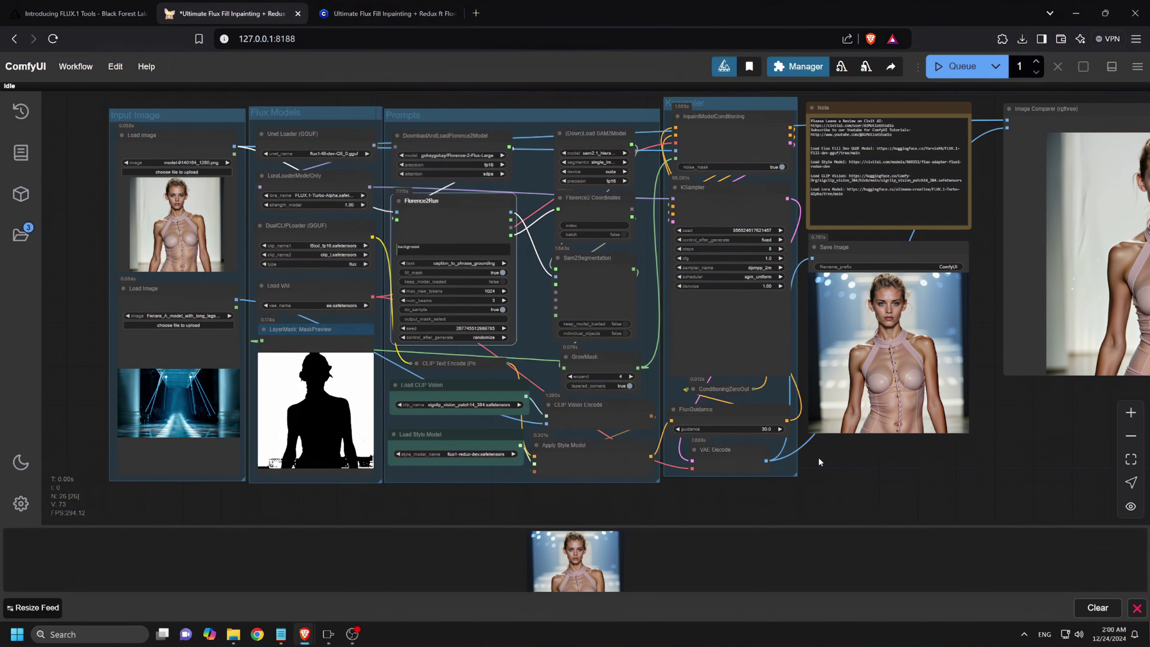
left_click_drag(1075, 424, 801, 482)
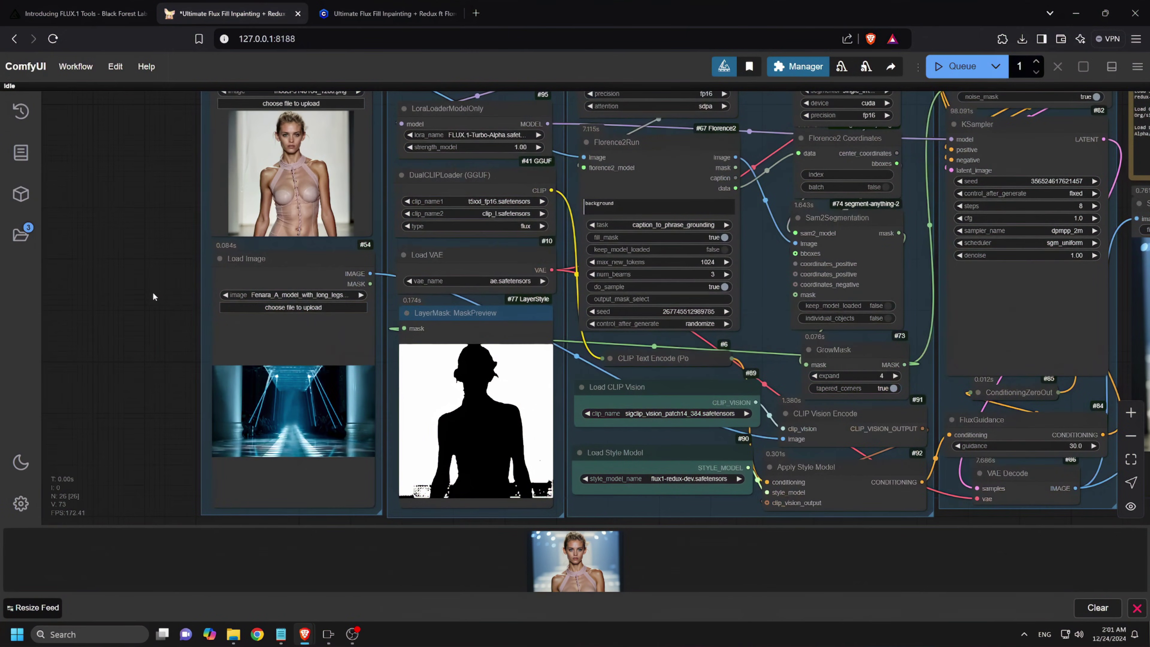
left_click_drag(153, 292, 66, 364)
scroll(72, 333, "up", 1)
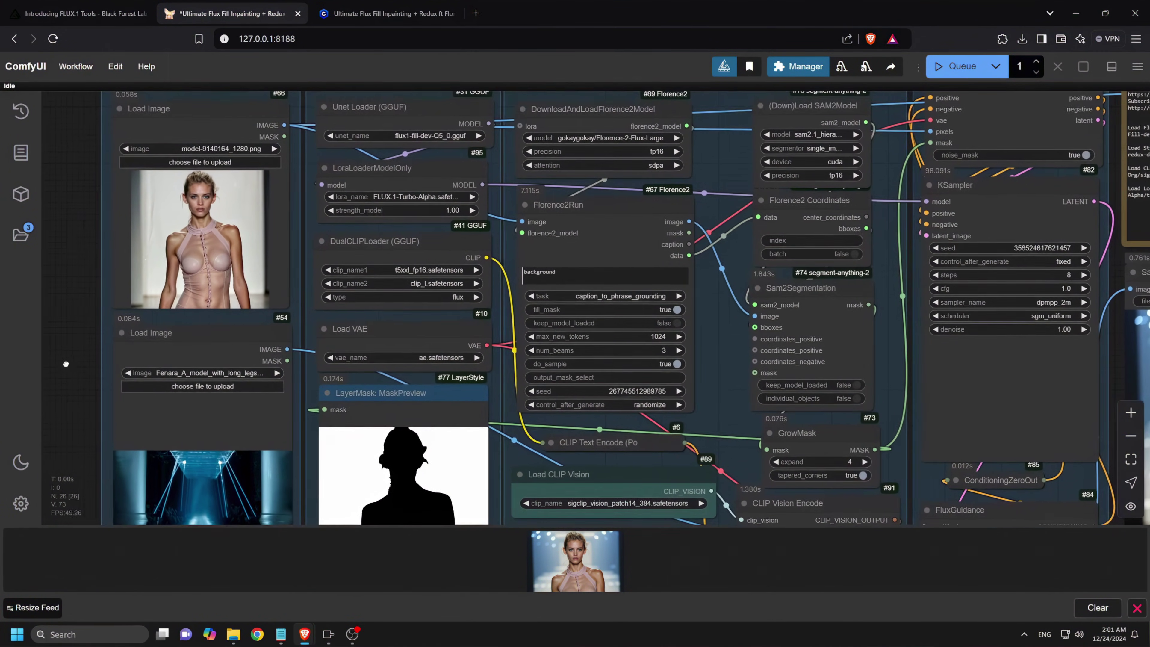
Load the gray ranch house as the main image and the modern building photo as the reference
left_click(190, 161)
double_click(190, 162)
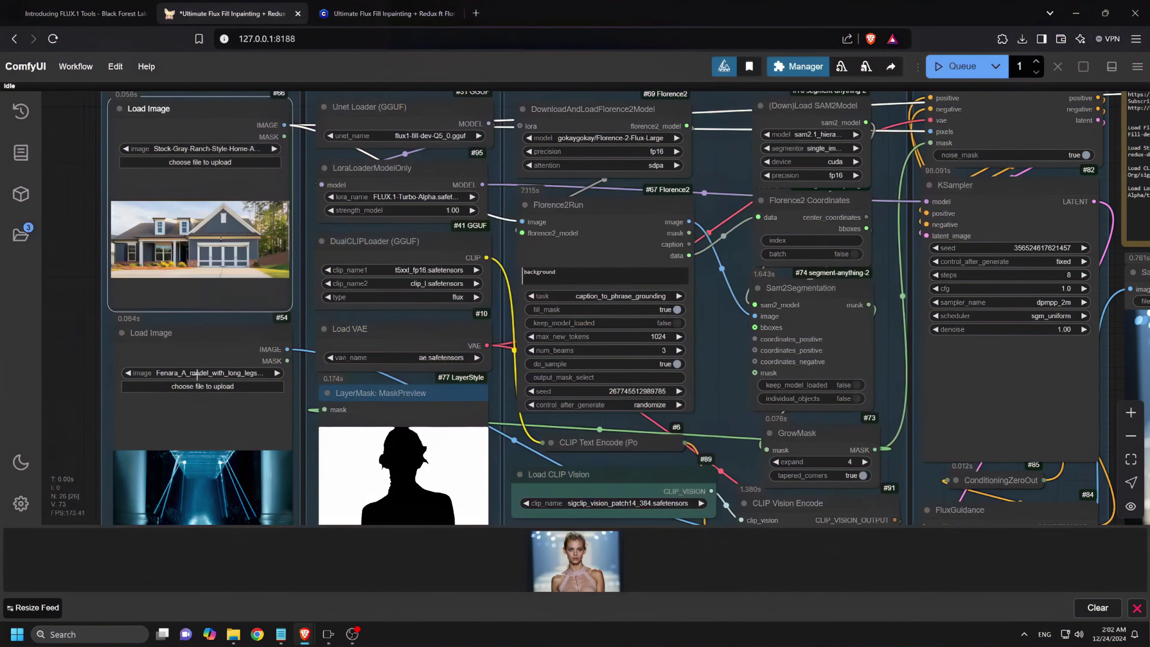
left_click(192, 386)
left_click(408, 199)
double_click(403, 209)
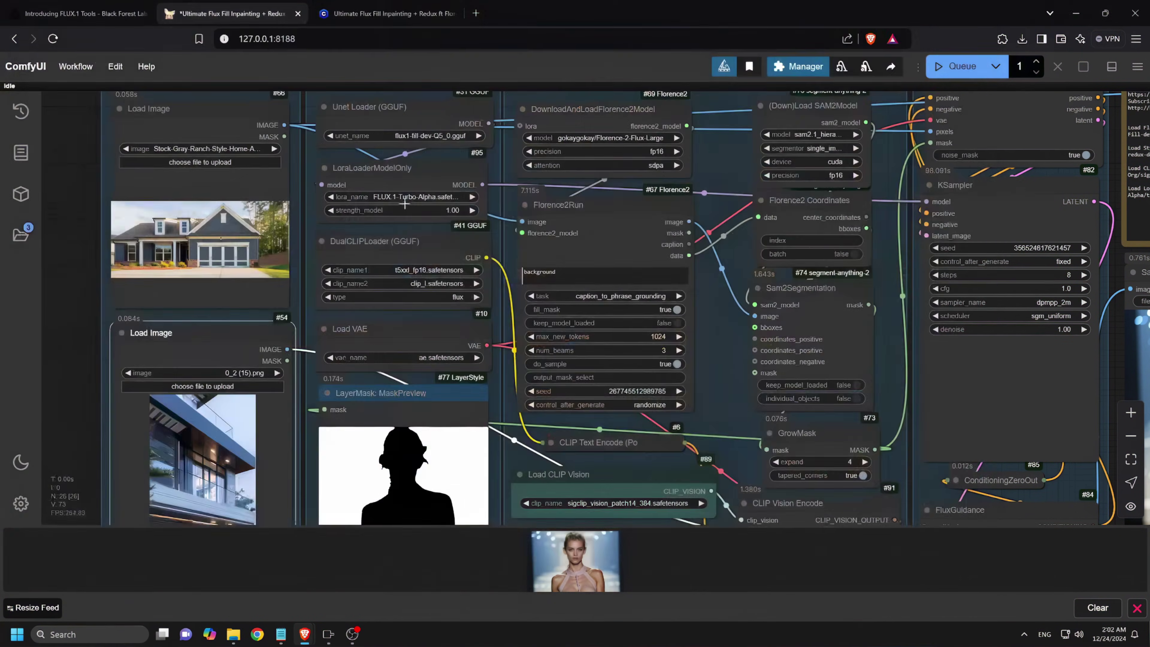
Change the Florence2Run prompt to 'house', queue the run, and inspect the modern glass-and-stone house result
double_click(552, 273)
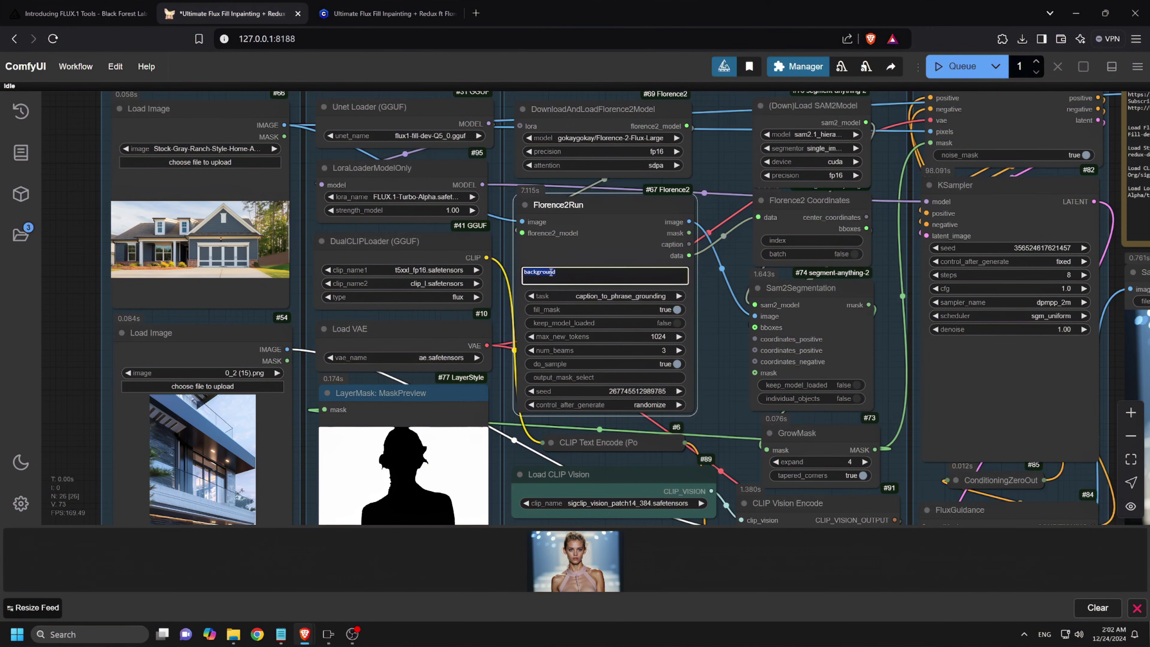
type("house")
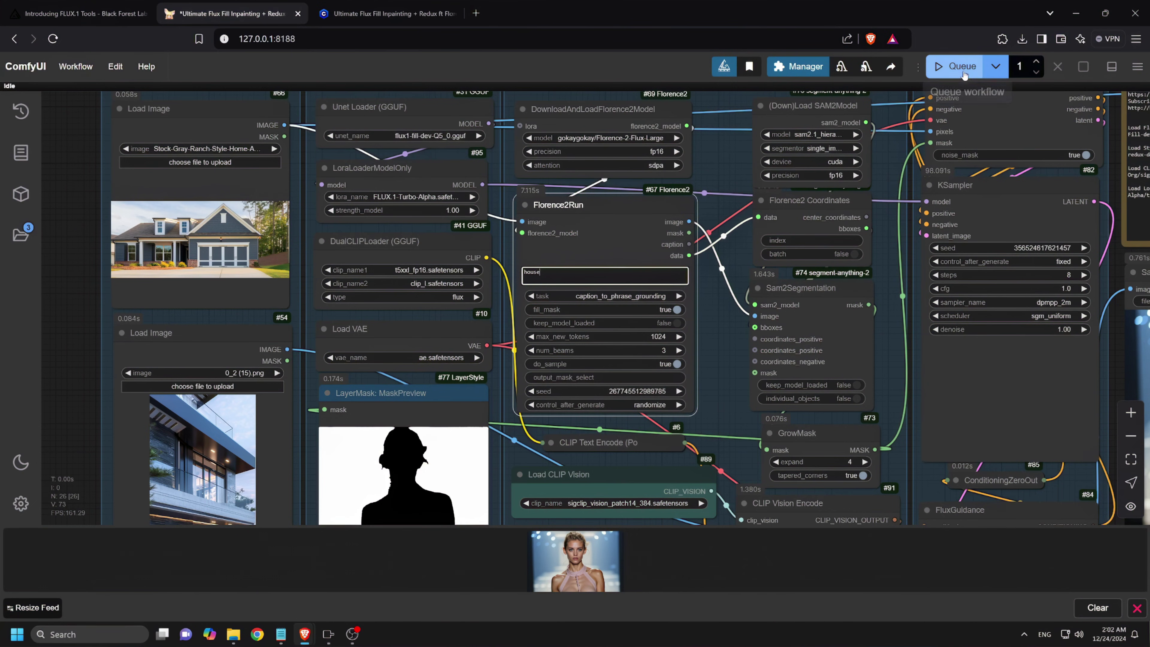
left_click(956, 66)
scroll(421, 149, "down", 3)
left_click_drag(147, 400, 105, 400)
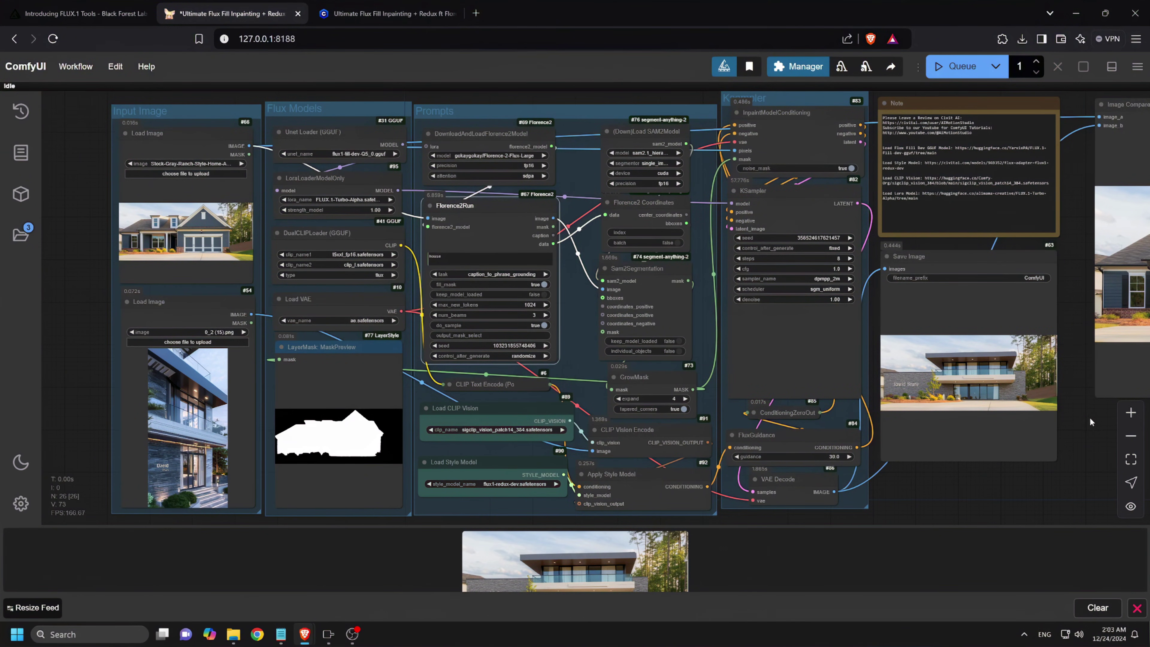
scroll(1089, 418, "up", 5)
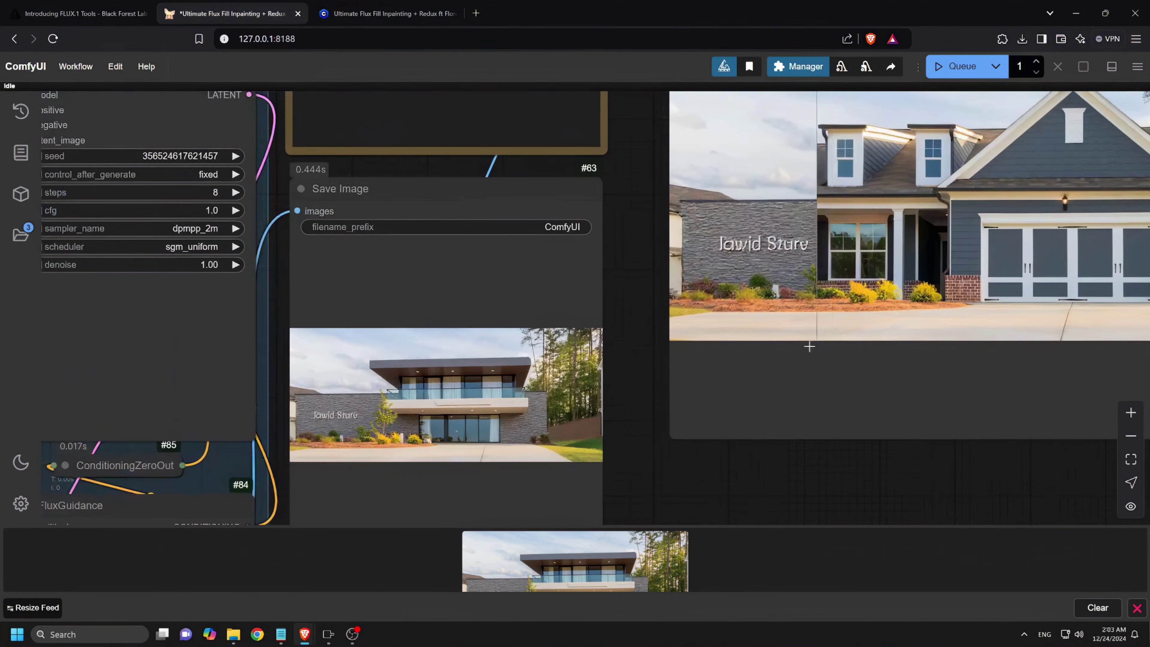
scroll(796, 362, "down", 5)
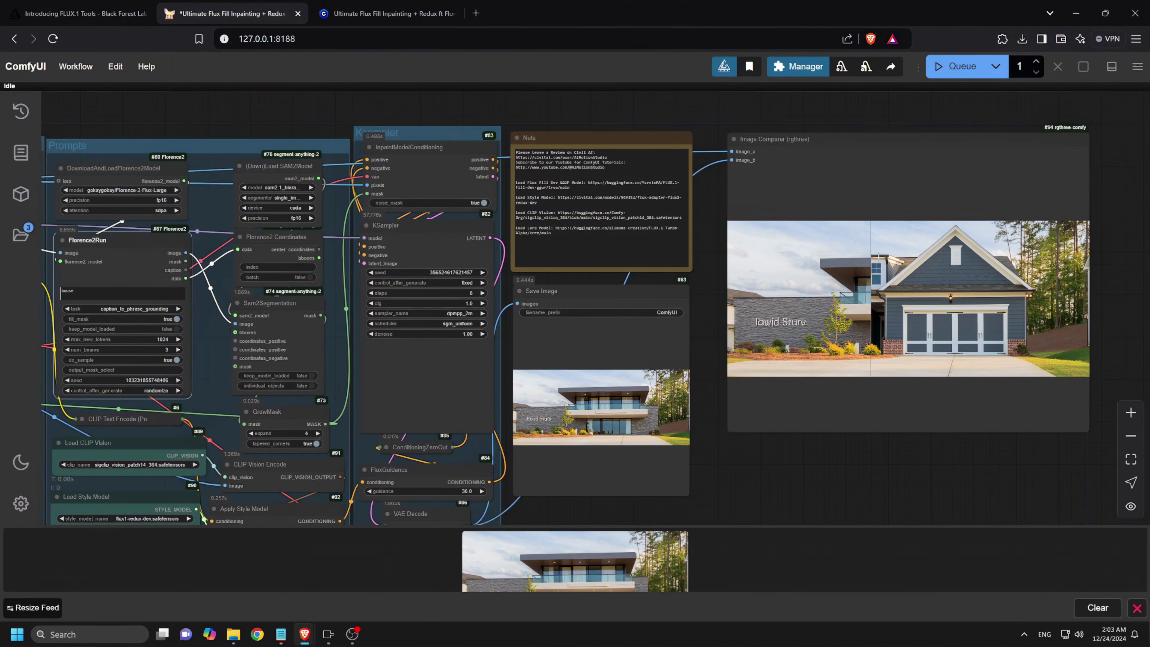
scroll(1036, 325, "down", 2)
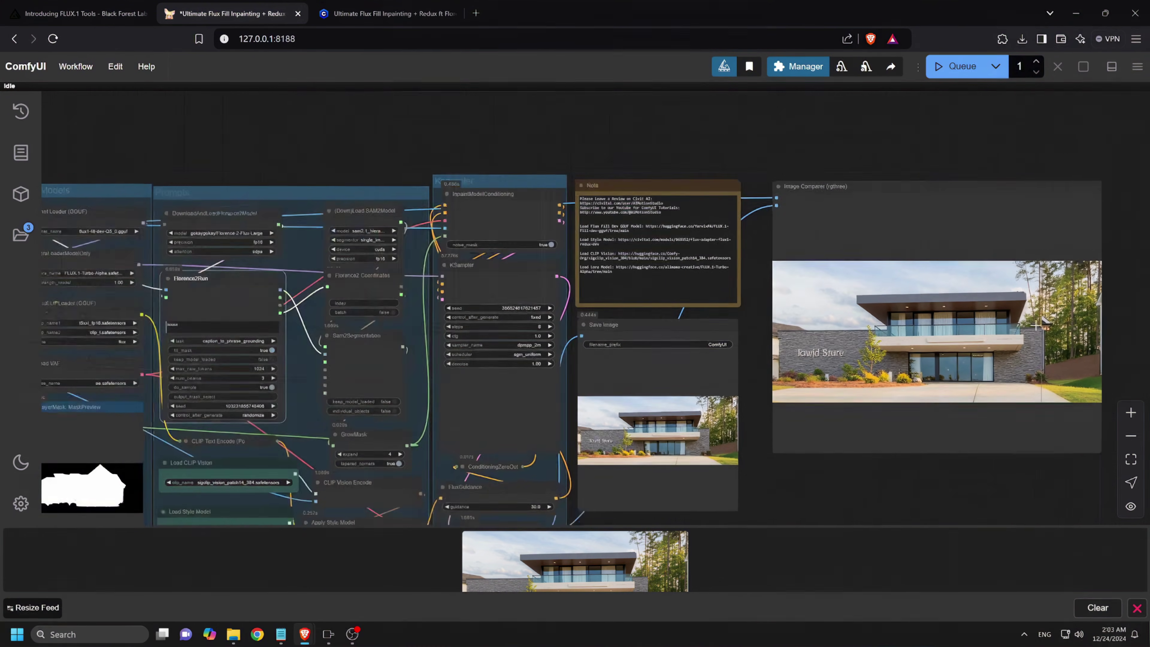
scroll(1036, 325, "down", 5)
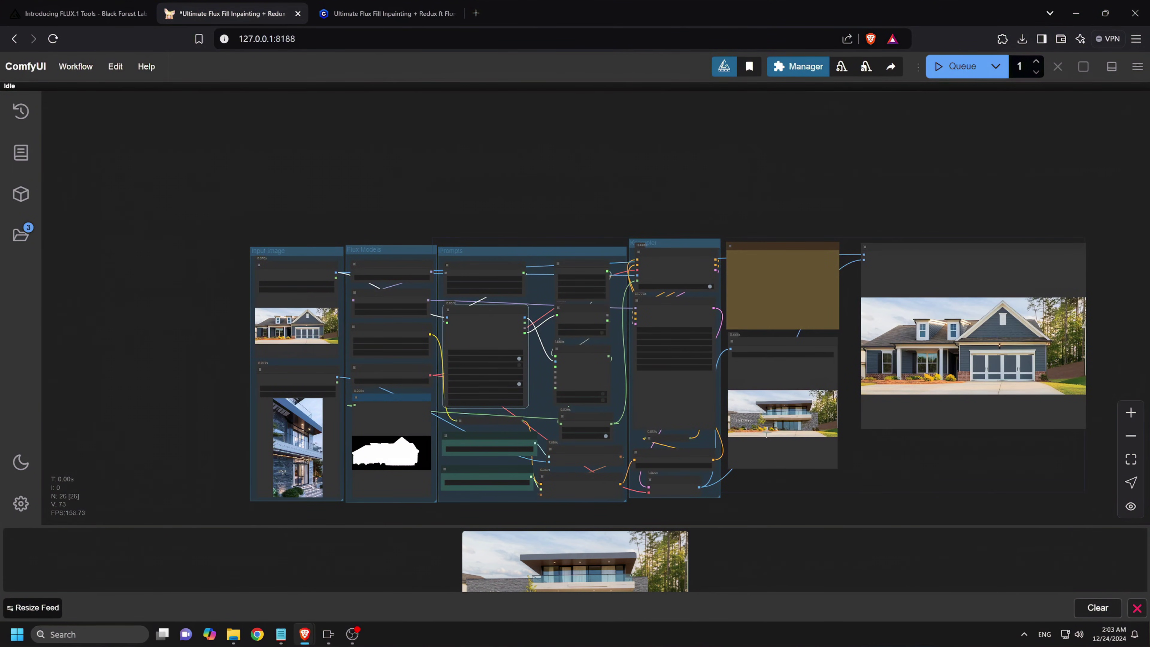
scroll(297, 376, "up", 8)
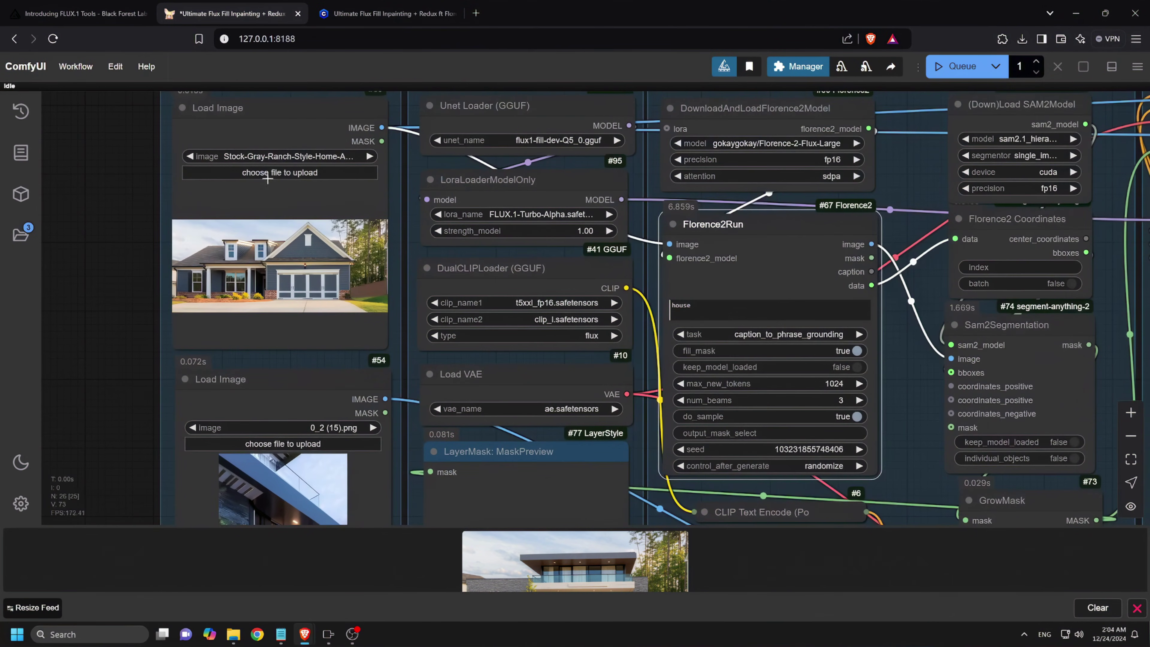
Load the red Tesla photo as the main image and Huracan.jpg as the reference image
left_click(274, 173)
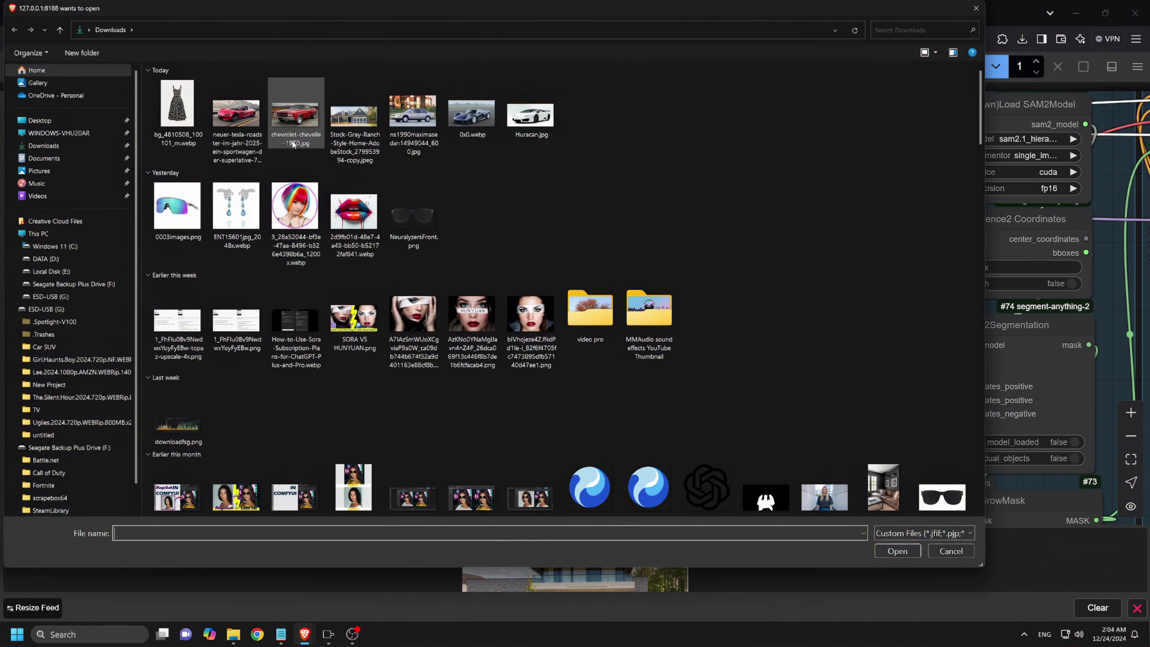
double_click(242, 110)
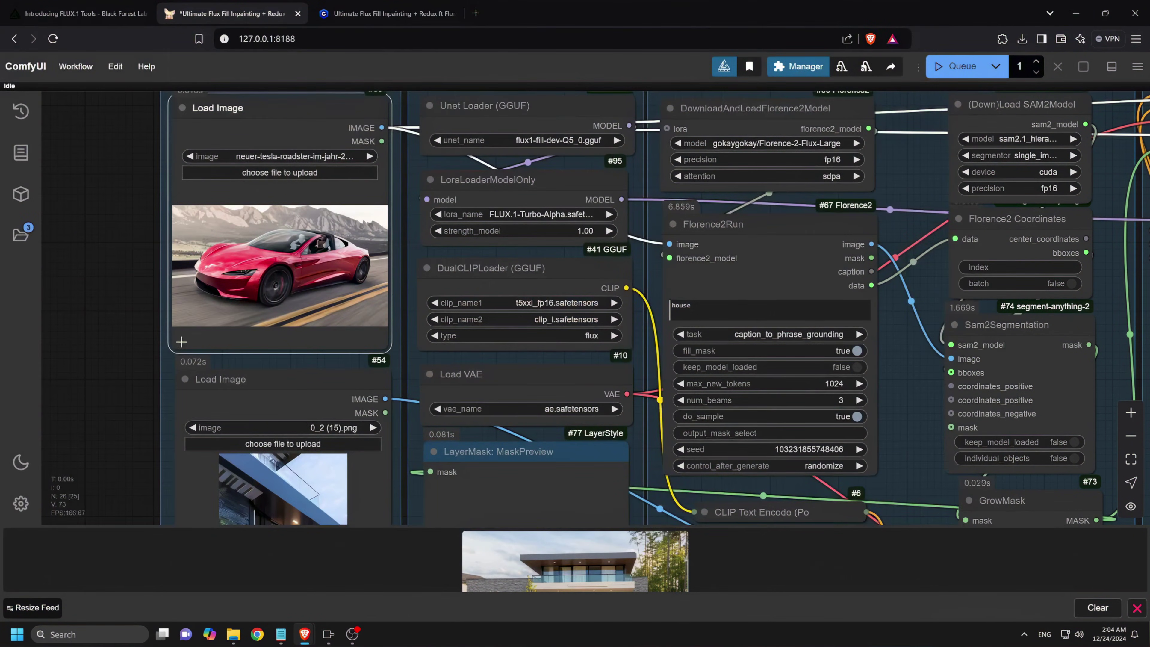
scroll(126, 390, "down", 3)
left_click(255, 374)
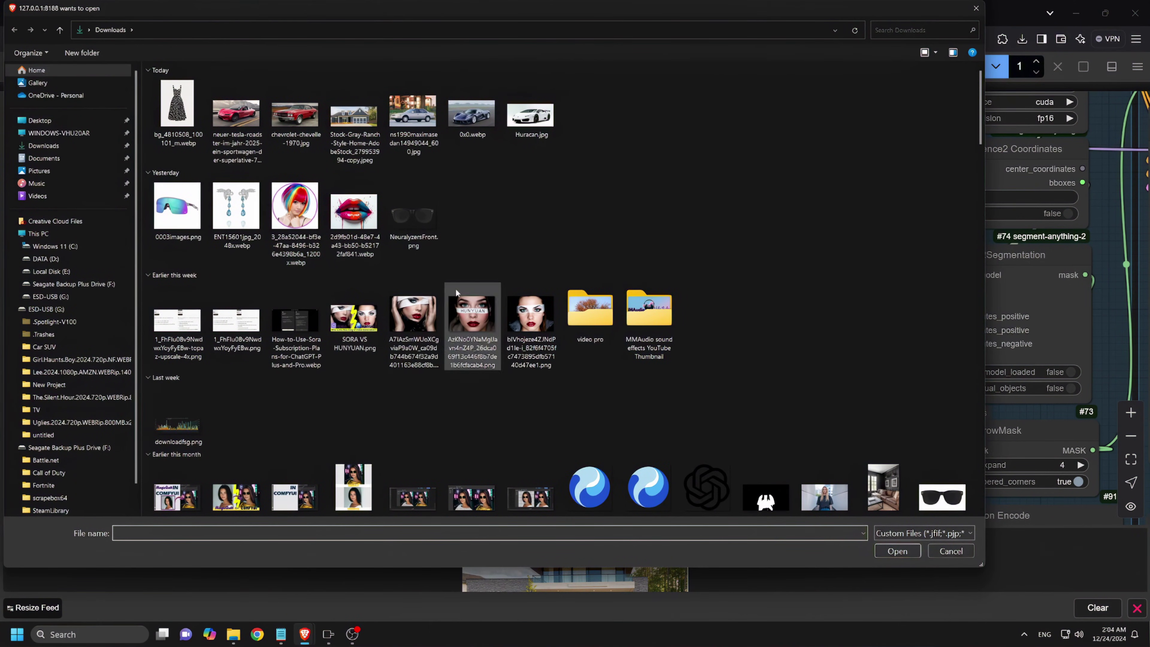
double_click(533, 114)
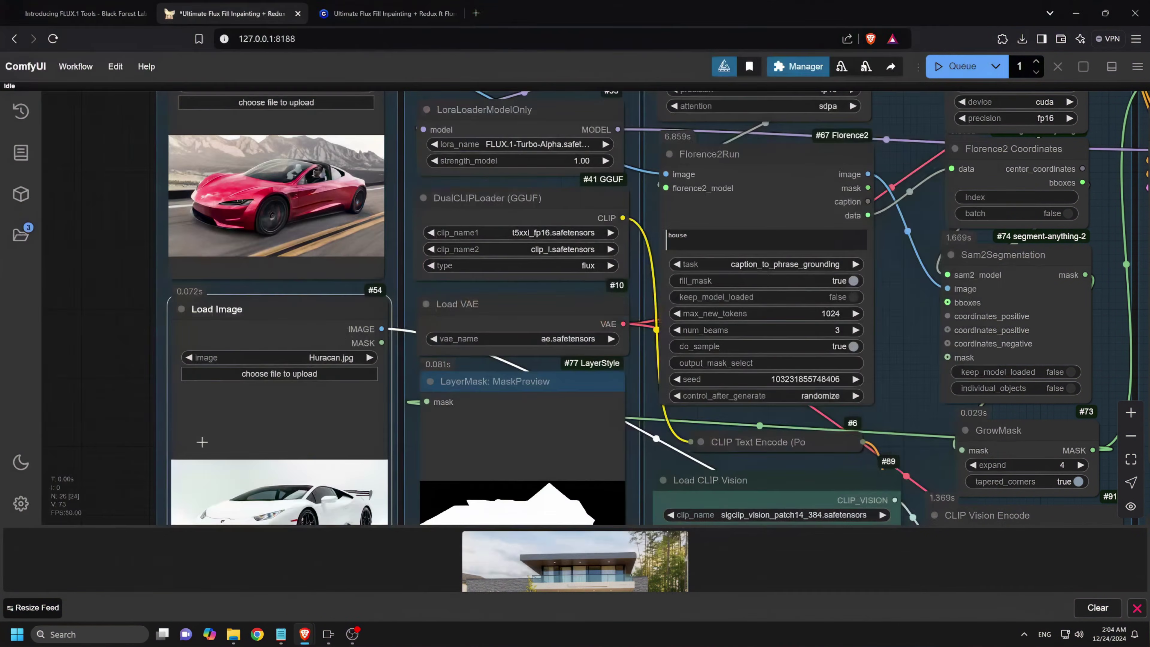
Change the Florence2Run prompt from 'house' to 'car' and queue the car swap
scroll(198, 442, "down", 1)
double_click(660, 181)
type("car")
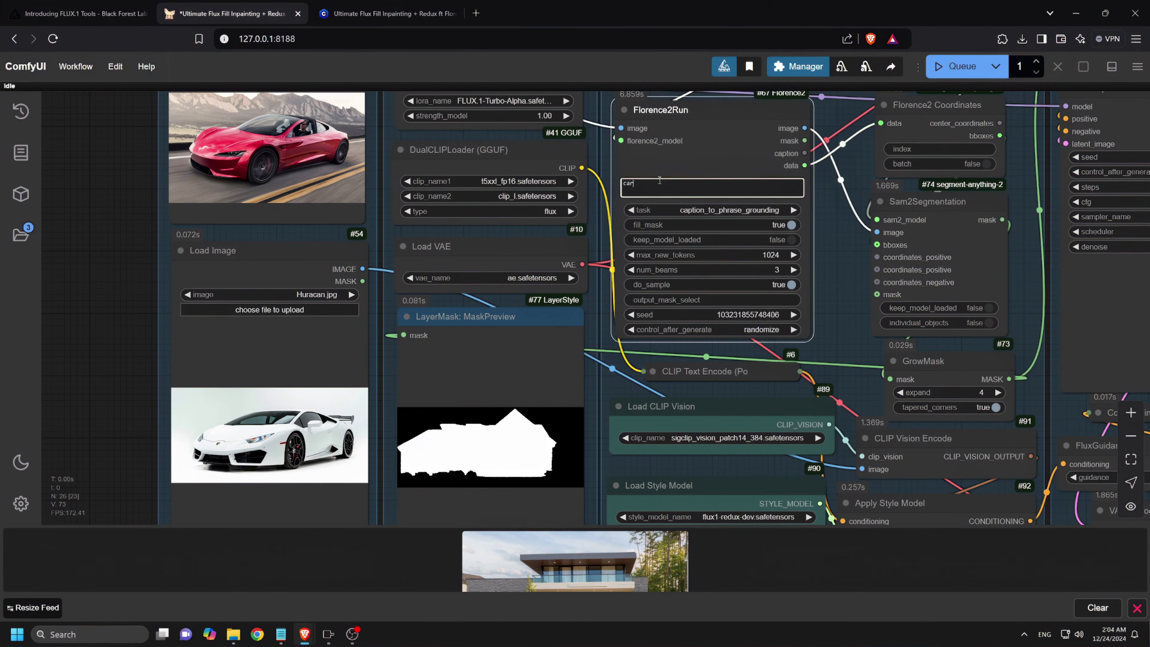
left_click(955, 67)
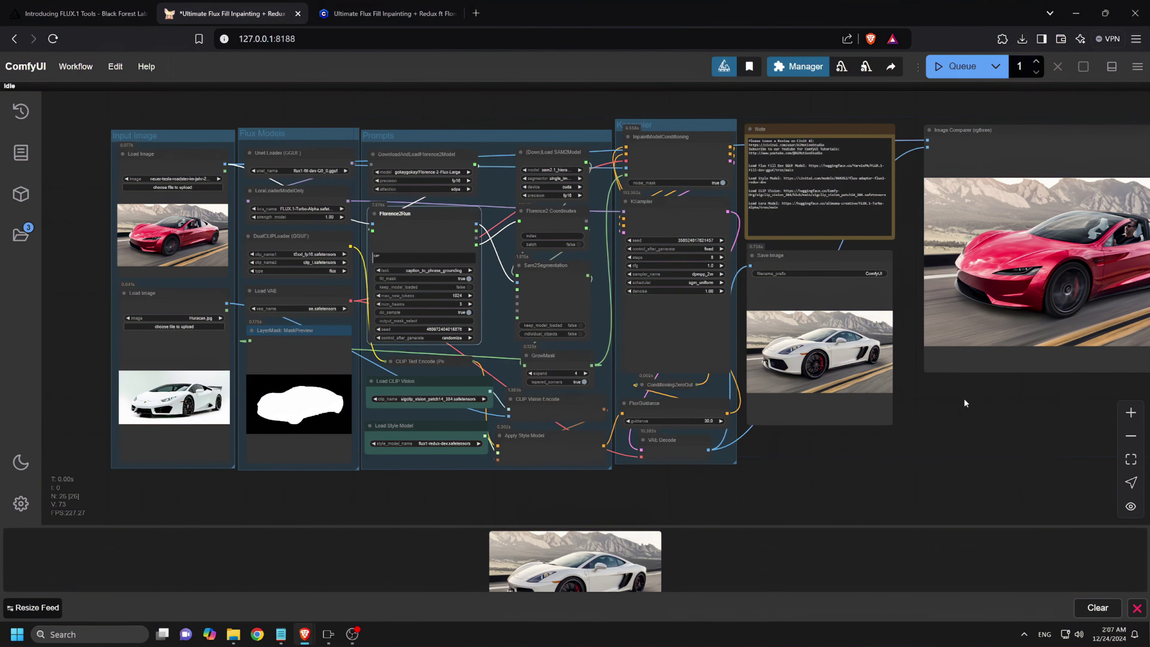
left_click_drag(962, 403, 838, 433)
scroll(838, 434, "up", 8)
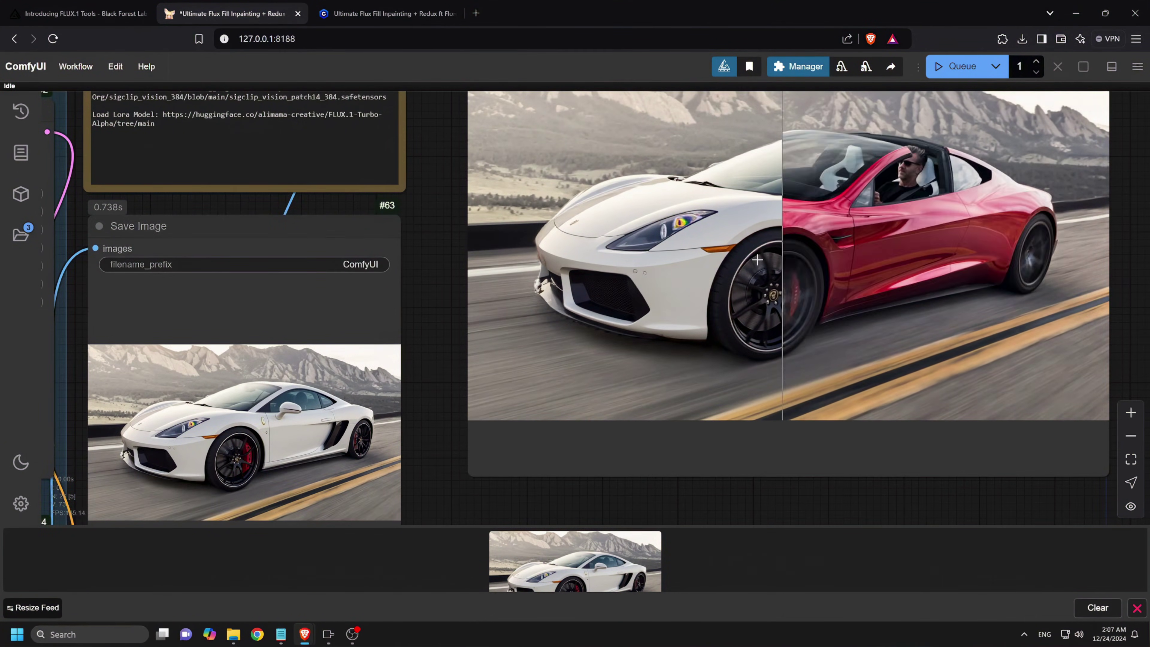
scroll(1008, 297, "down", 4)
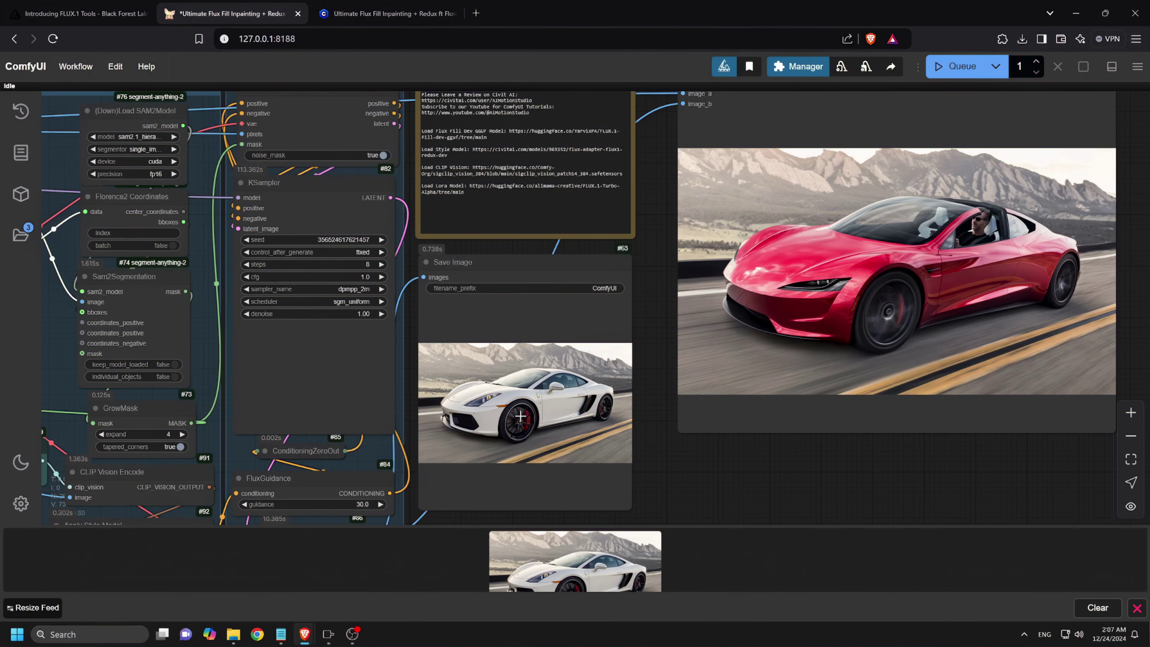
scroll(521, 415, "up", 3)
scroll(504, 410, "down", 5)
Open the ComfyUI Manager menu from the top toolbar
left_click(803, 68)
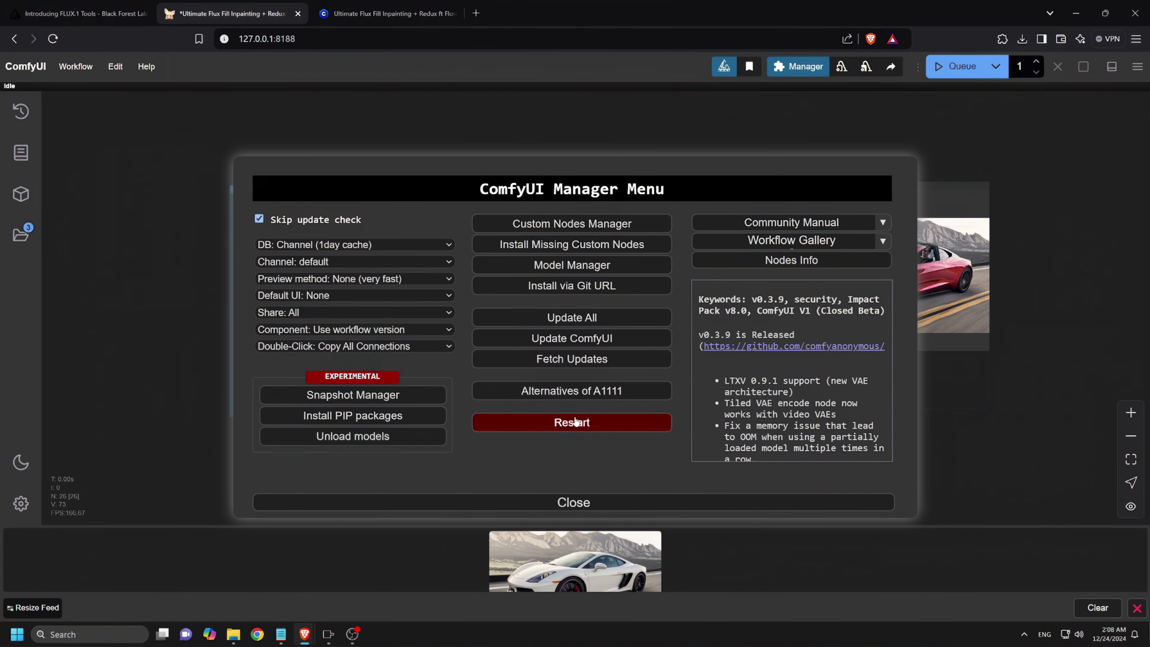
Close the Manager menu and reframe the canvas around the car-swap workflow and its results
left_click(557, 503)
scroll(762, 415, "up", 3)
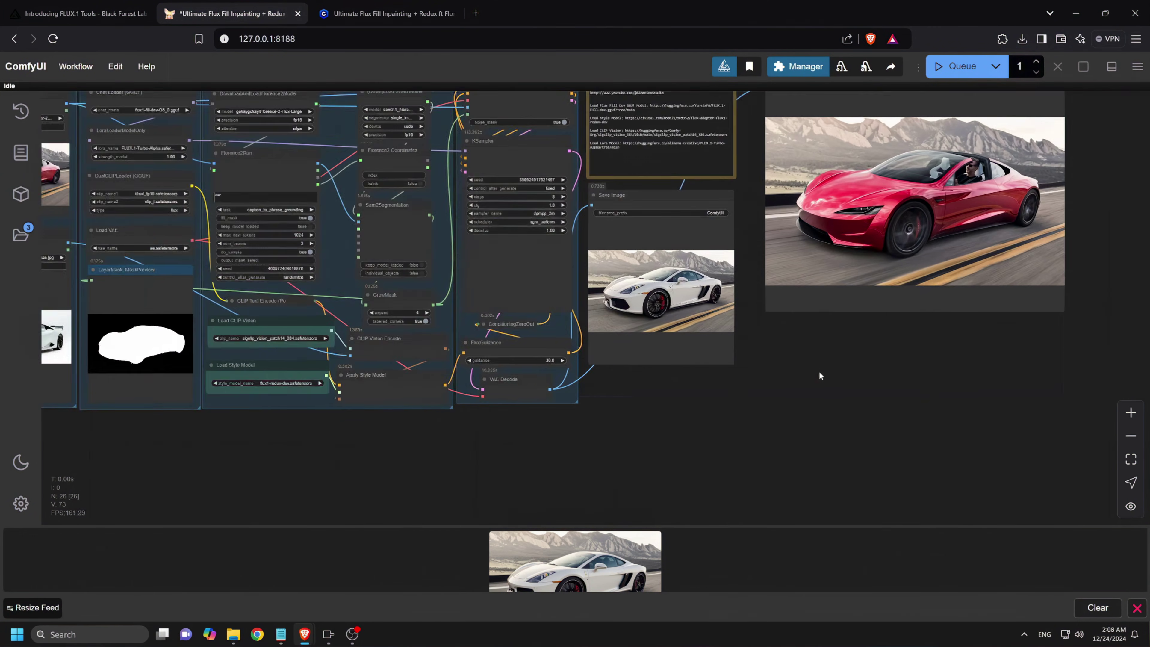
left_click_drag(819, 373, 898, 432)
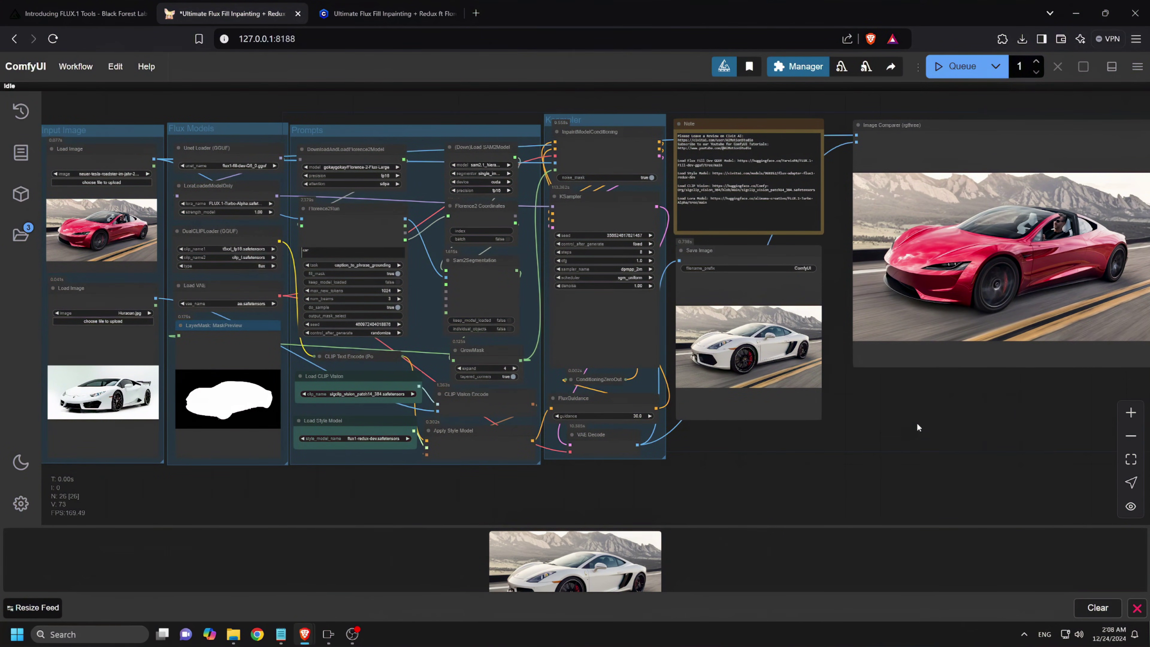
left_click_drag(917, 425, 865, 423)
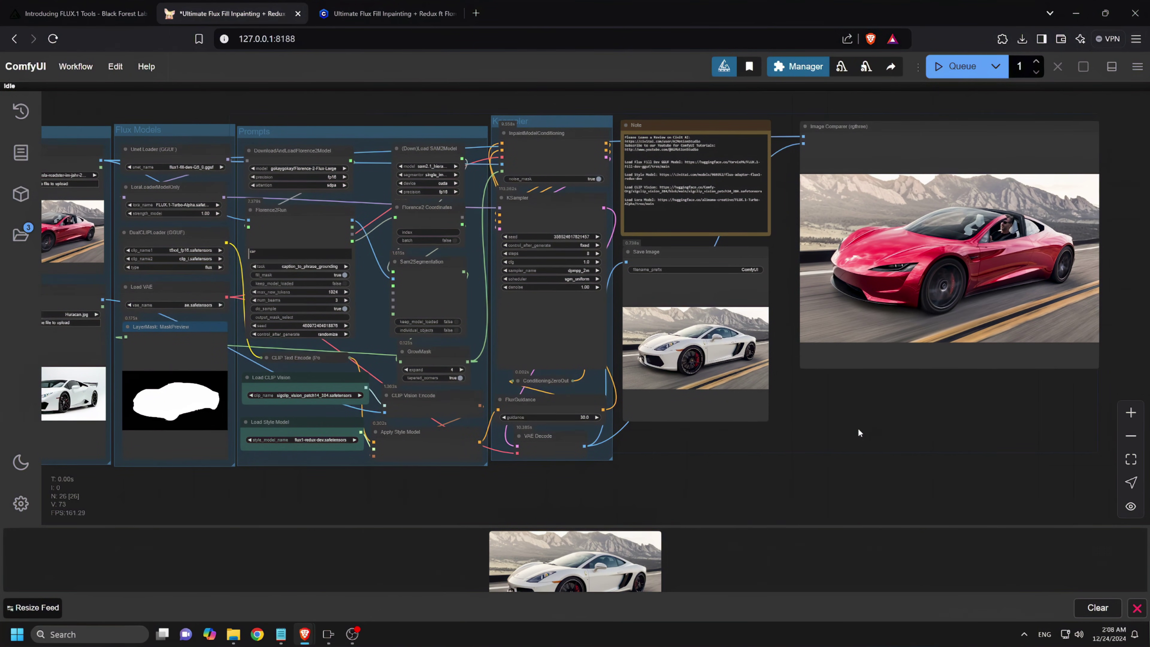